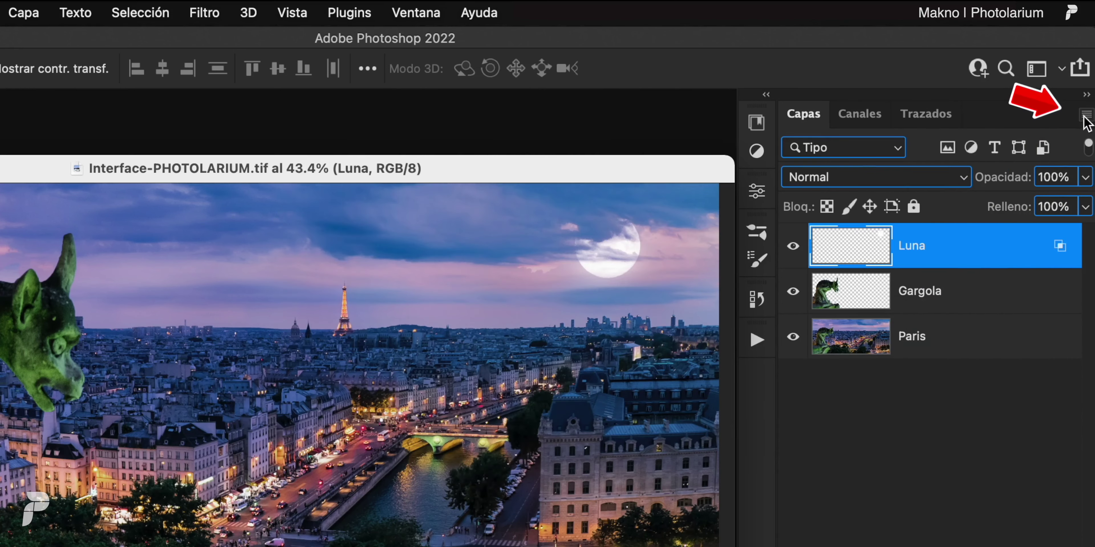
Set the Layers panel thumbnails to the smallest size through Opciones de panel.
{"action": "left_click", "coordinate": [1086, 117]}
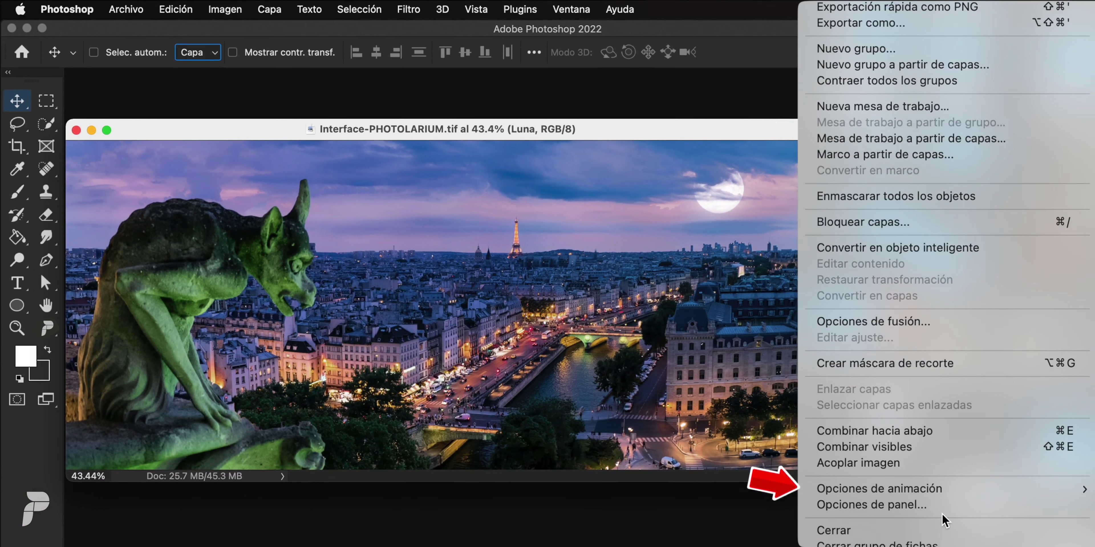
{"action": "left_click", "coordinate": [942, 507]}
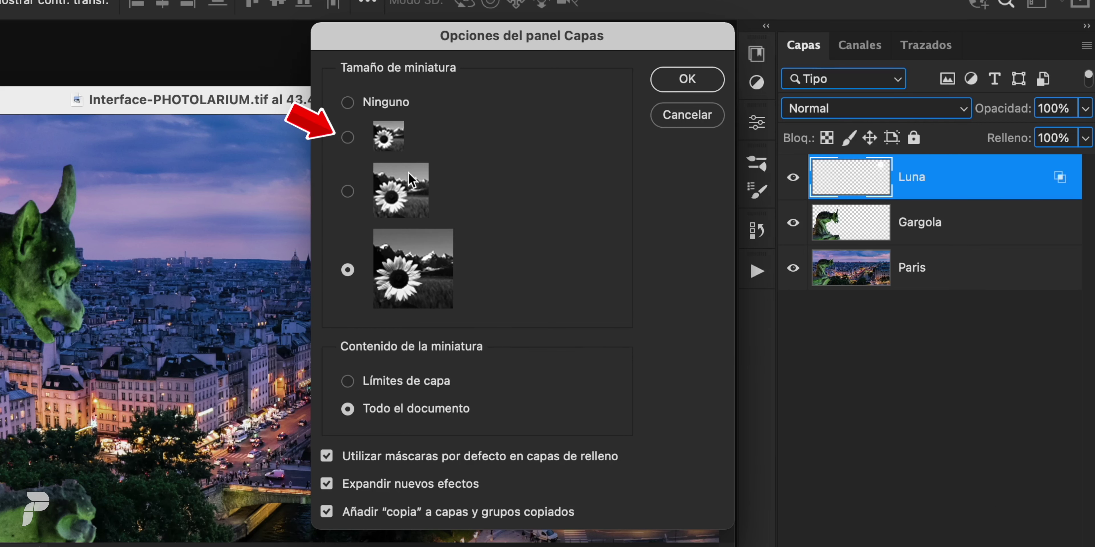
{"action": "left_click", "coordinate": [348, 138]}
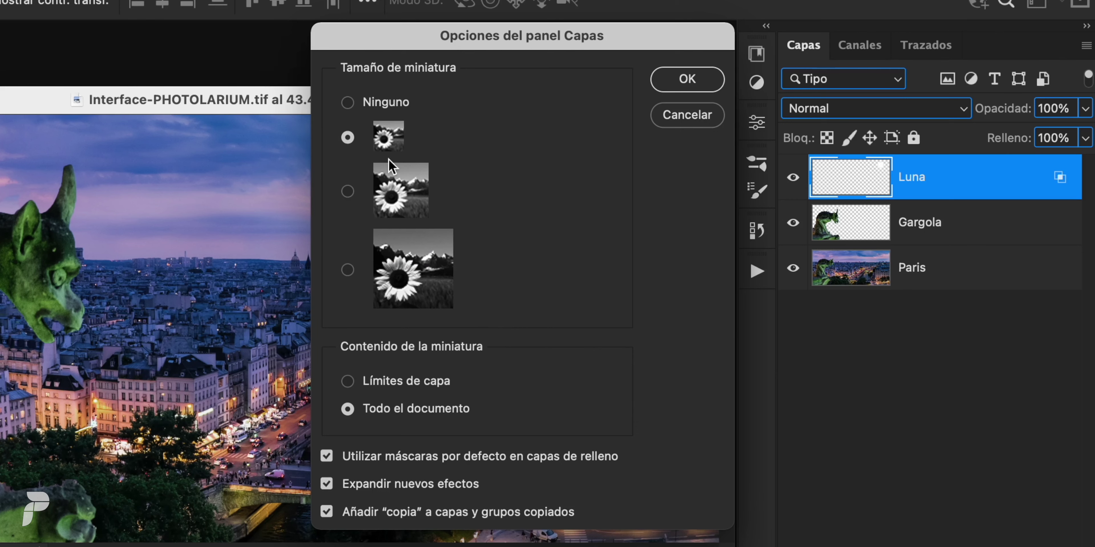
{"action": "left_click", "coordinate": [682, 79]}
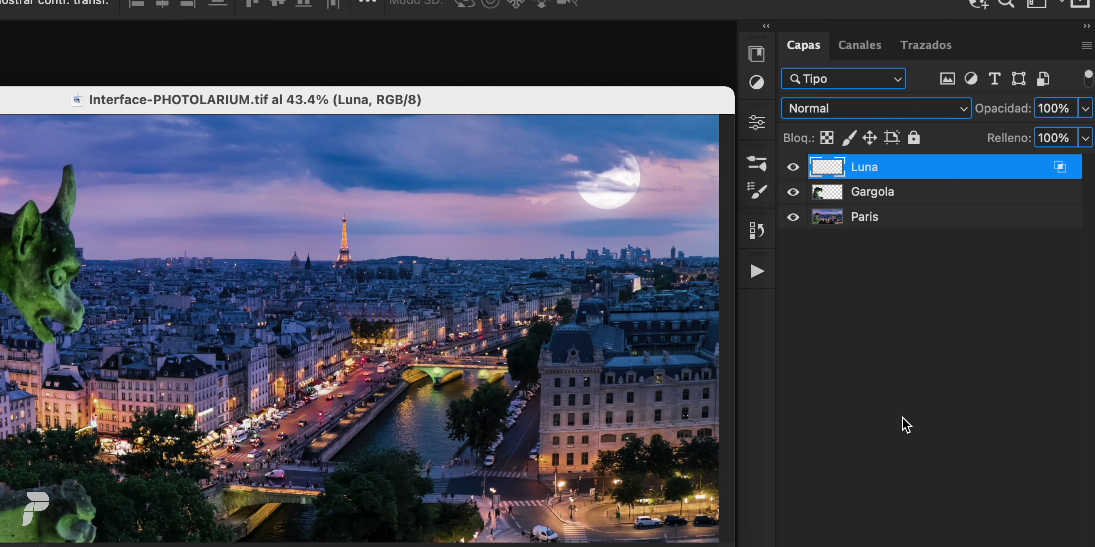
Set the largest layer thumbnails, cropped to each layer's bounds (Límites de capa).
{"action": "left_click", "coordinate": [1086, 46]}
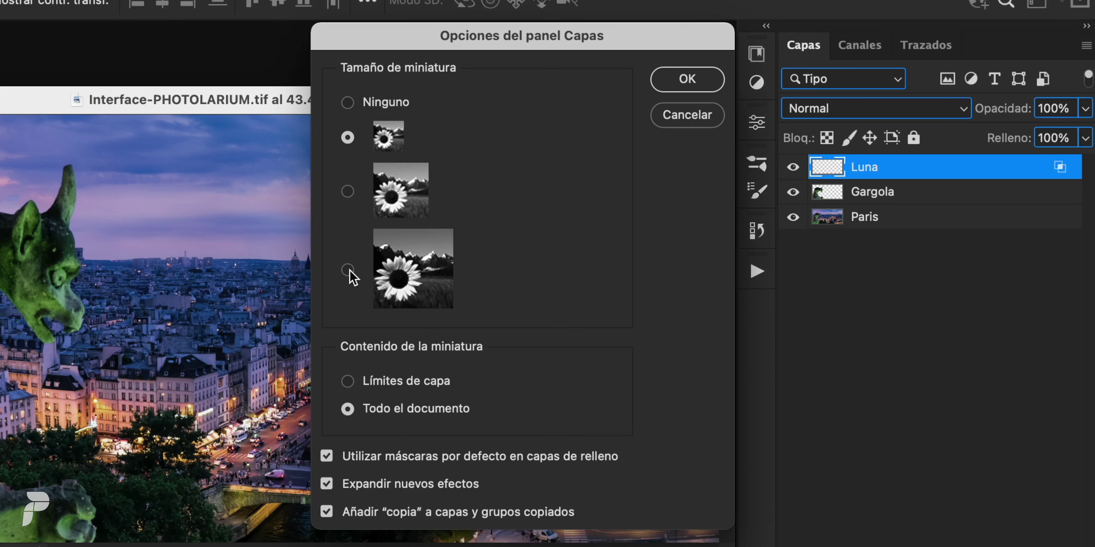
{"action": "left_click", "coordinate": [347, 269]}
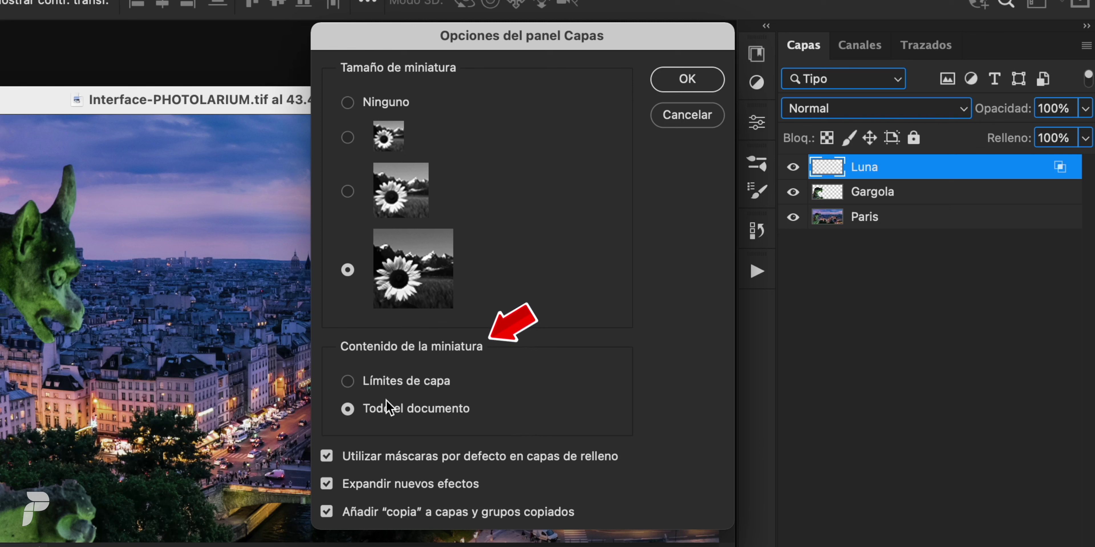
{"action": "left_click", "coordinate": [349, 382]}
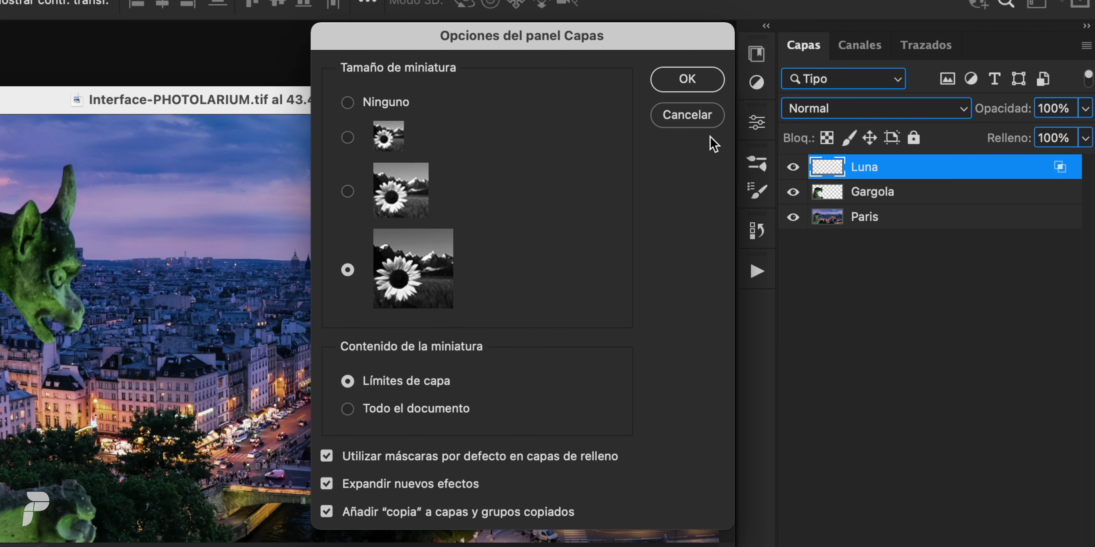
{"action": "left_click", "coordinate": [697, 83]}
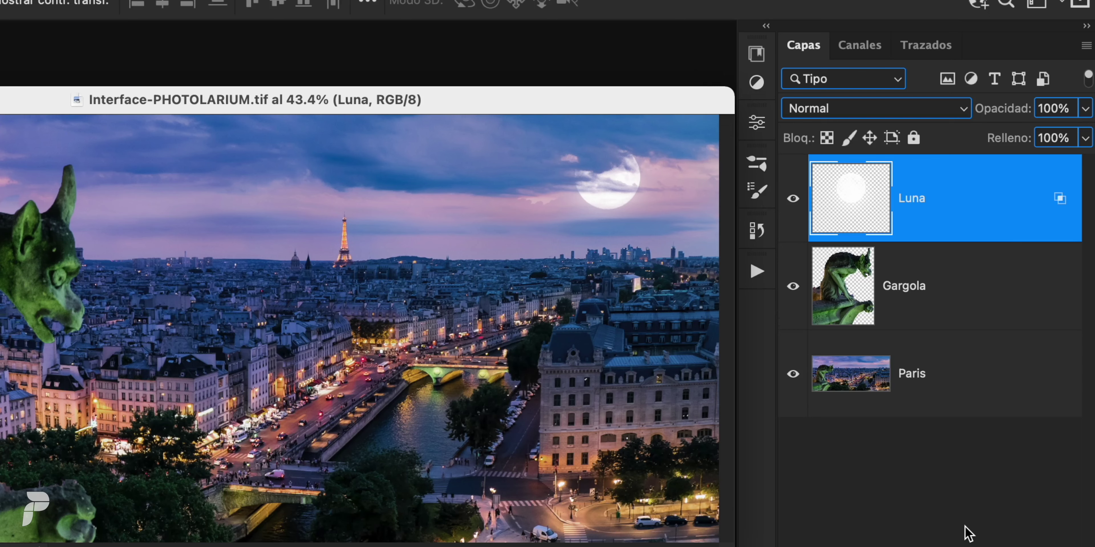
Change the large thumbnails to preview the whole document (Todo el documento).
{"action": "left_click", "coordinate": [1086, 46]}
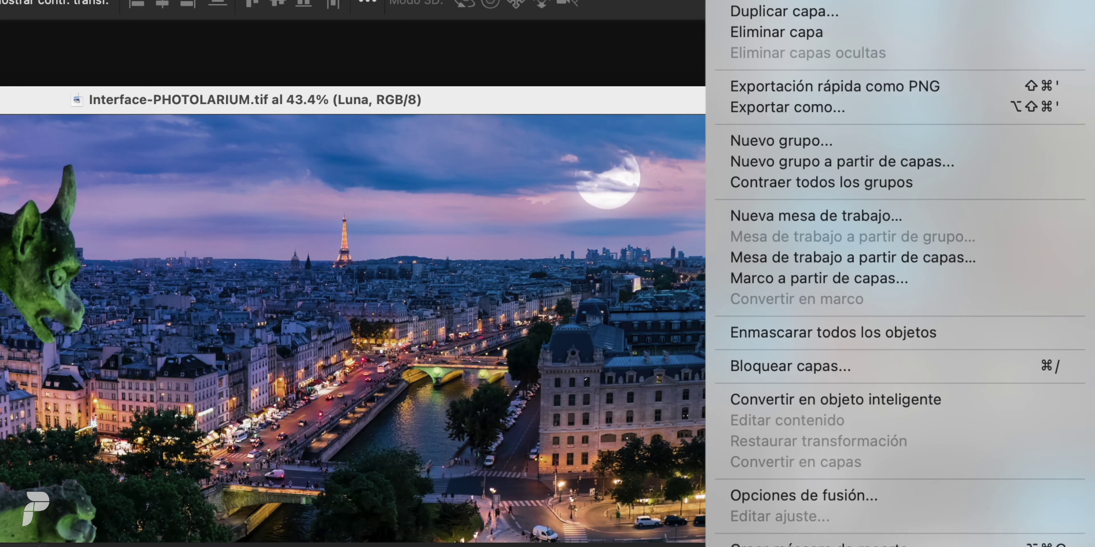
{"action": "scroll", "coordinate": [899, 276], "scroll_direction": "down", "scroll_amount": 2}
{"action": "scroll", "coordinate": [900, 276], "scroll_direction": "down", "scroll_amount": 2}
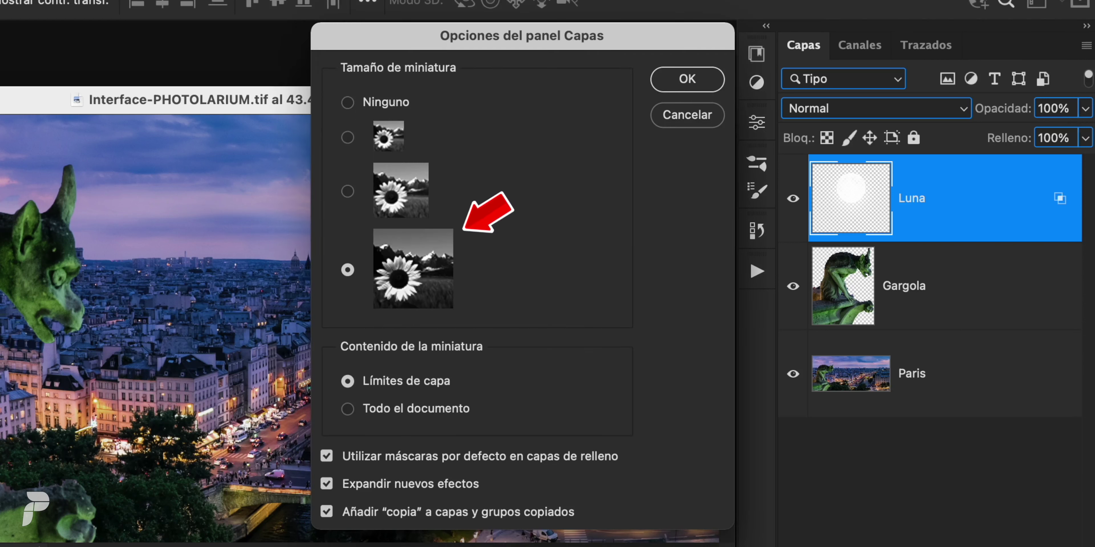
{"action": "left_click", "coordinate": [350, 409]}
{"action": "left_click", "coordinate": [685, 80]}
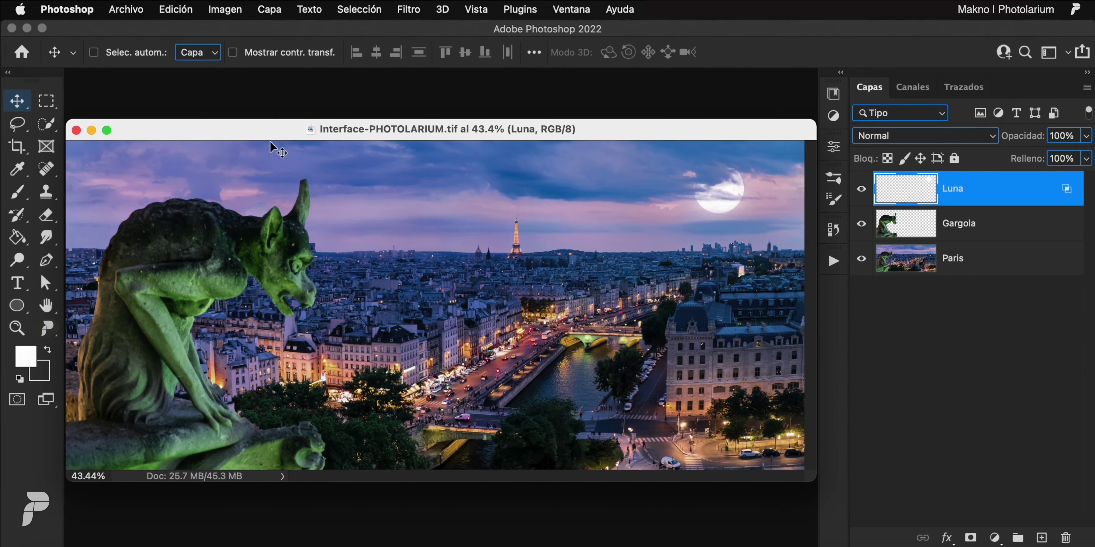
{"action": "left_click", "coordinate": [84, 13]}
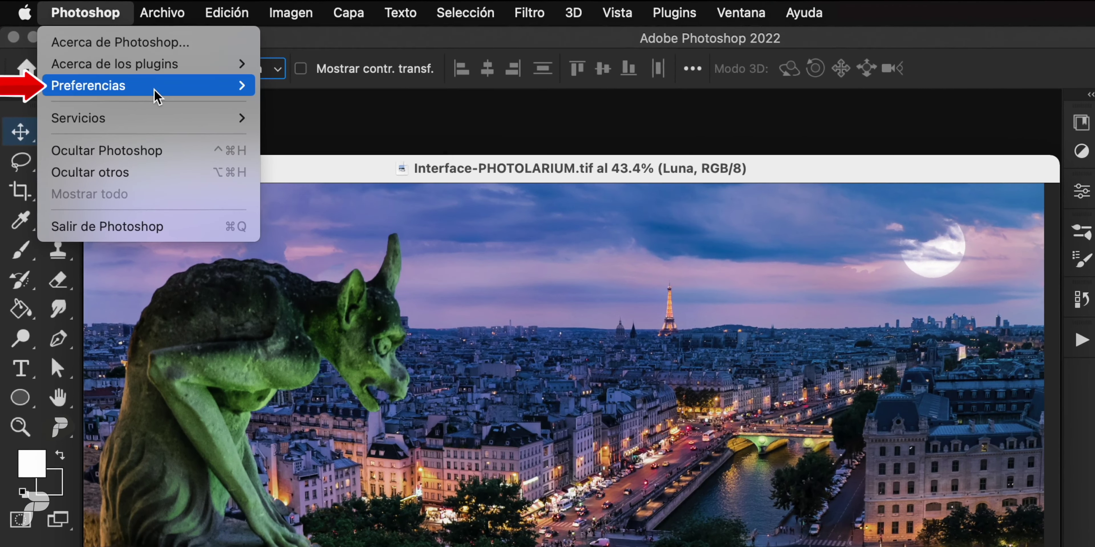
{"action": "mouse_move", "coordinate": [88, 85]}
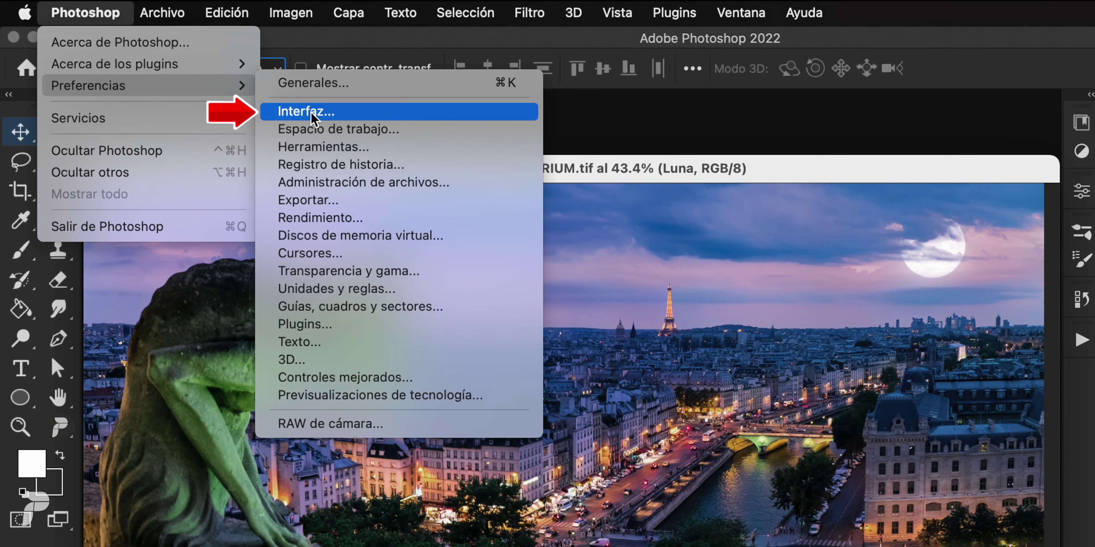
{"action": "left_click", "coordinate": [308, 112]}
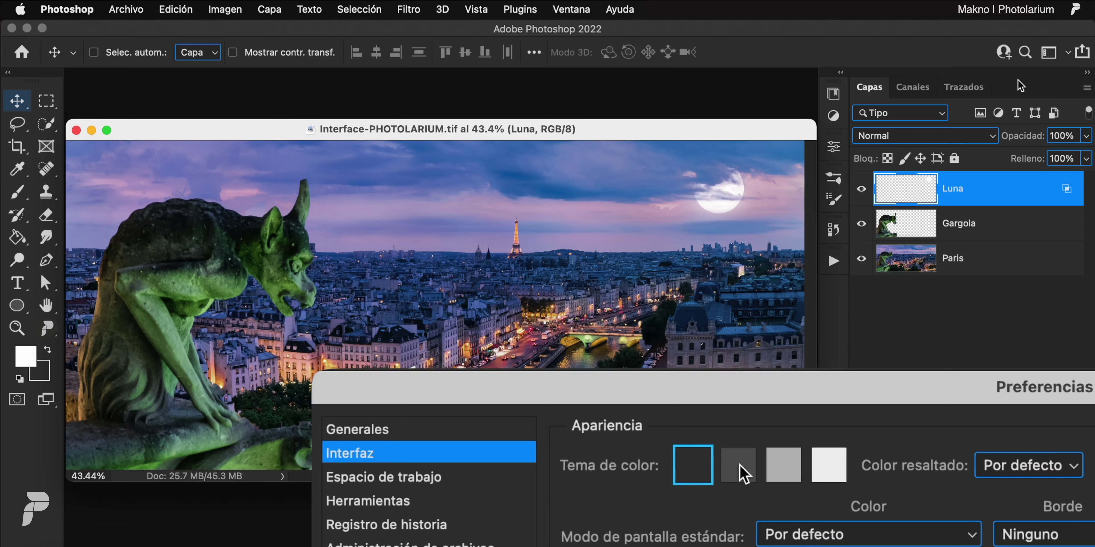
{"action": "left_click", "coordinate": [744, 474]}
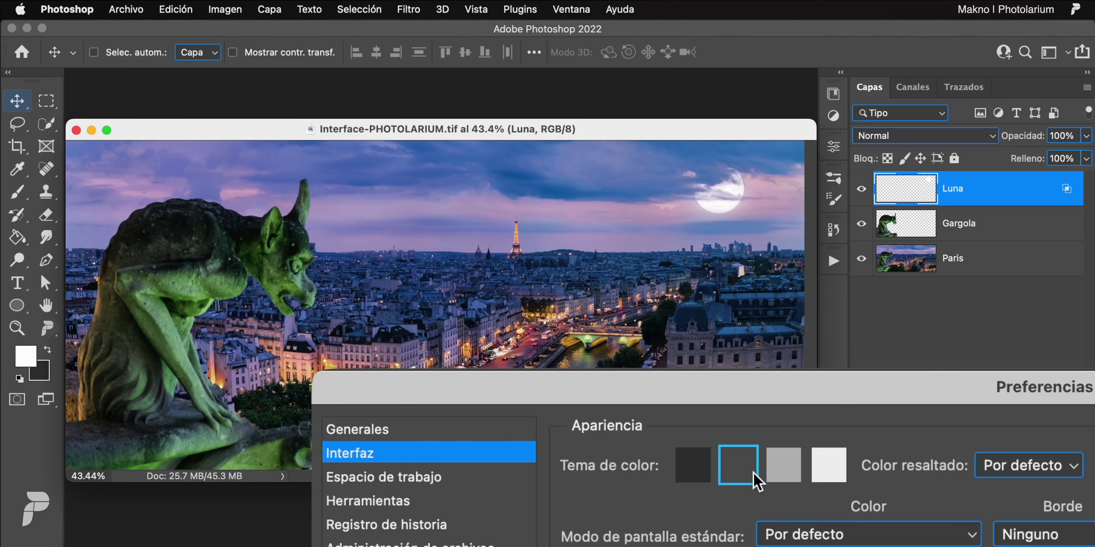
{"action": "left_click", "coordinate": [785, 474]}
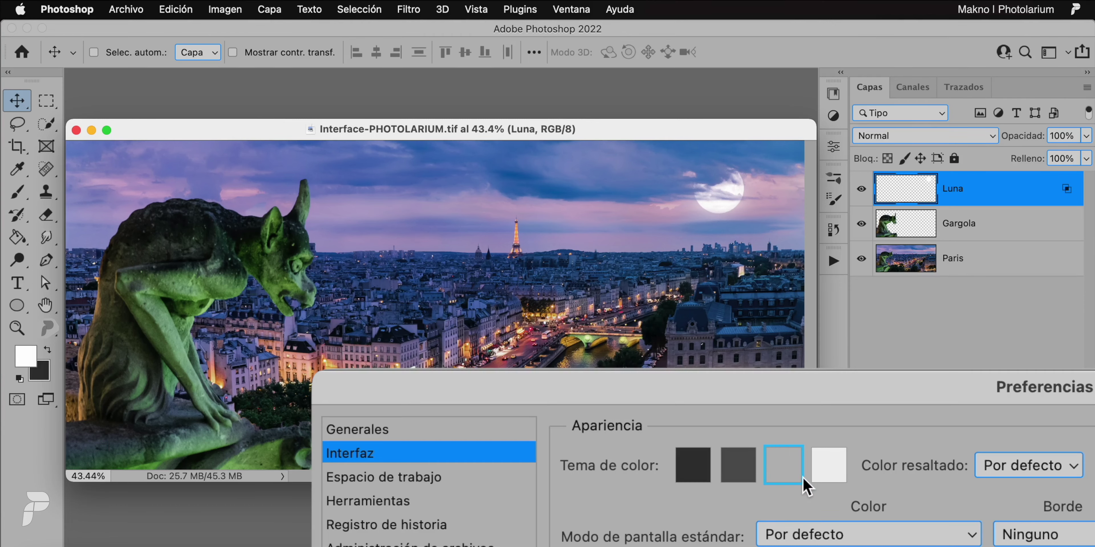
{"action": "left_click", "coordinate": [829, 473]}
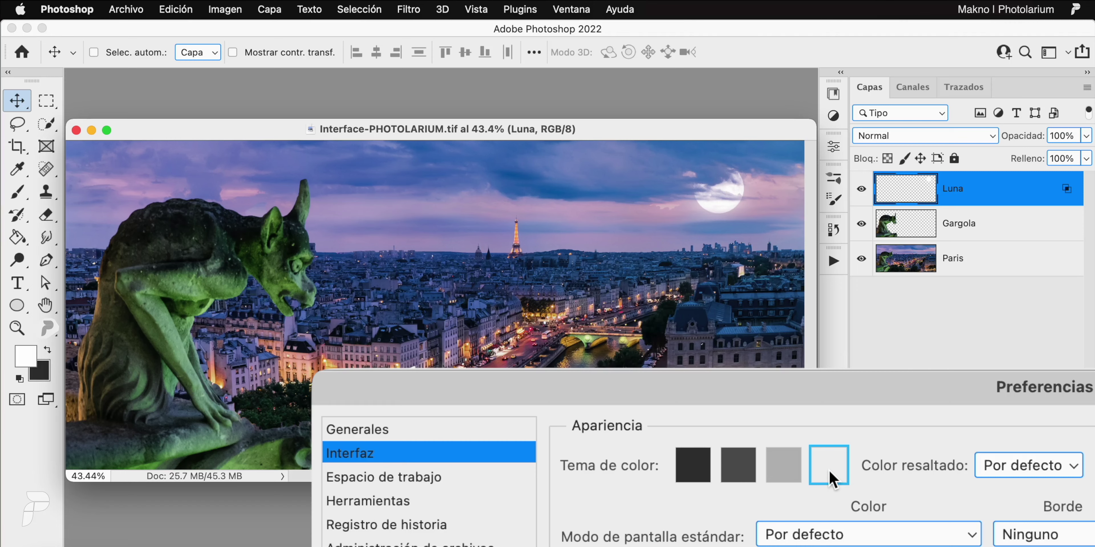
{"action": "left_click", "coordinate": [690, 475]}
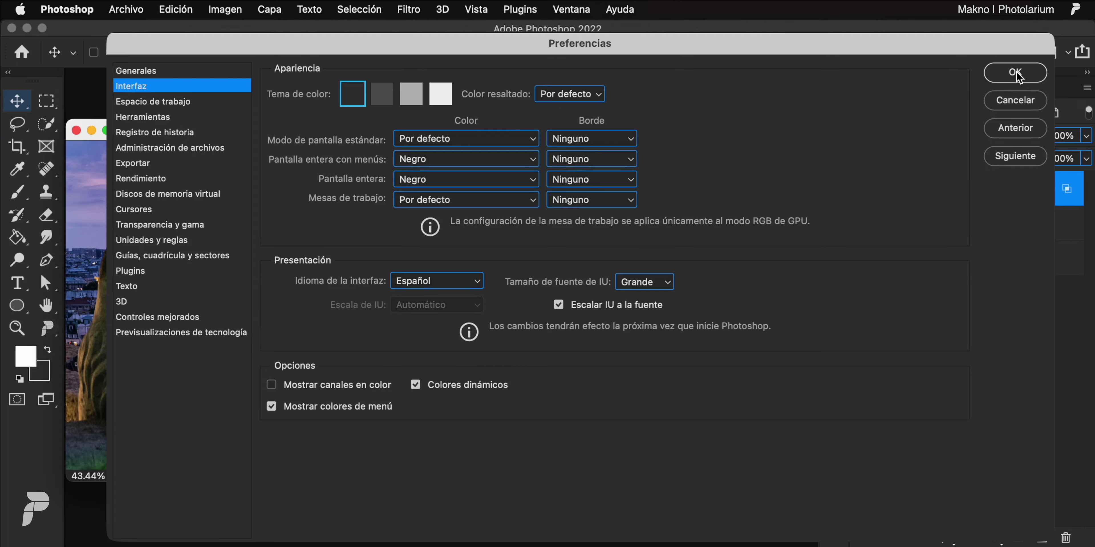
{"action": "left_click", "coordinate": [1016, 72]}
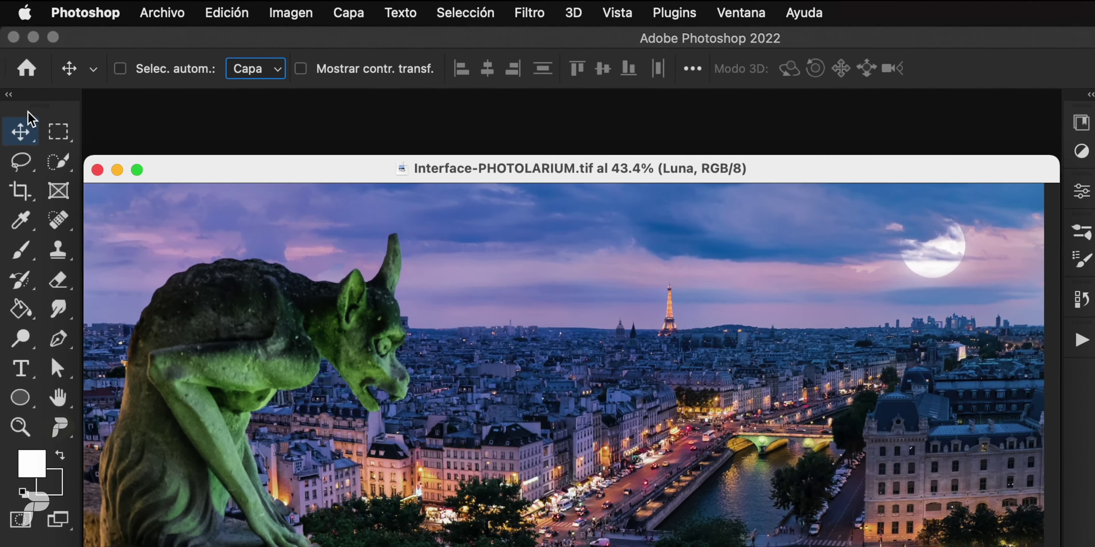
{"action": "left_click_drag", "start_coordinate": [32, 119], "coordinate": [915, 126]}
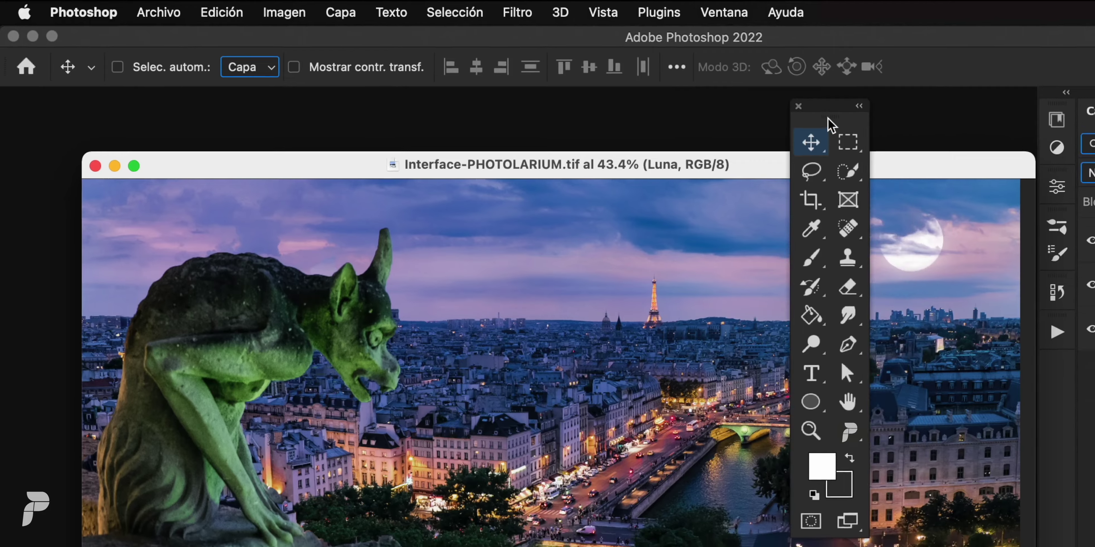
{"action": "mouse_move", "coordinate": [915, 125]}
{"action": "left_mouse_down"}
{"action": "mouse_move", "coordinate": [93, 134]}
{"action": "mouse_move", "coordinate": [85, 92]}
{"action": "mouse_move", "coordinate": [16, 96]}
{"action": "left_mouse_up"}
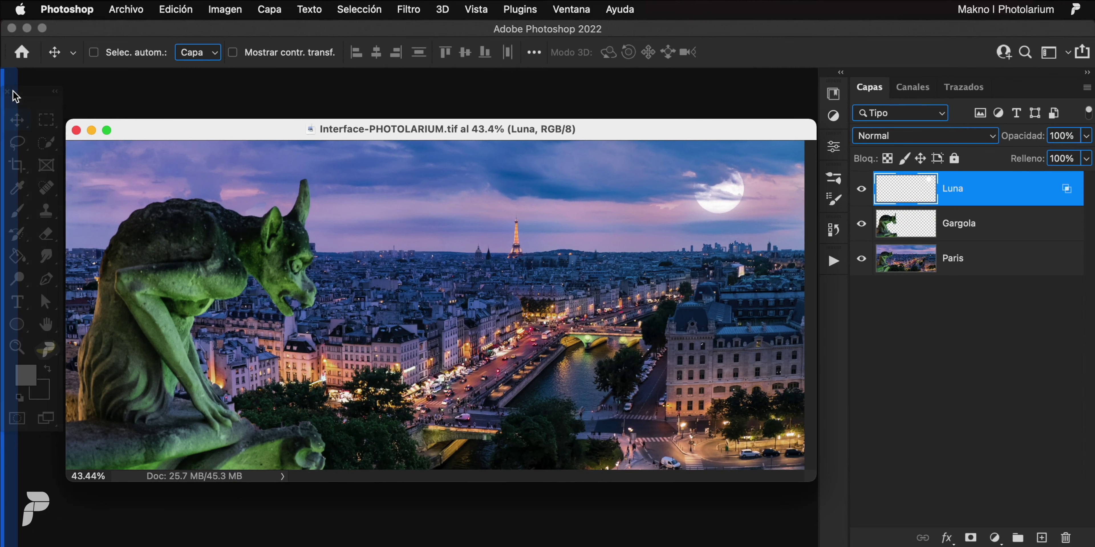
{"action": "left_click_drag", "start_coordinate": [15, 96], "coordinate": [16, 96]}
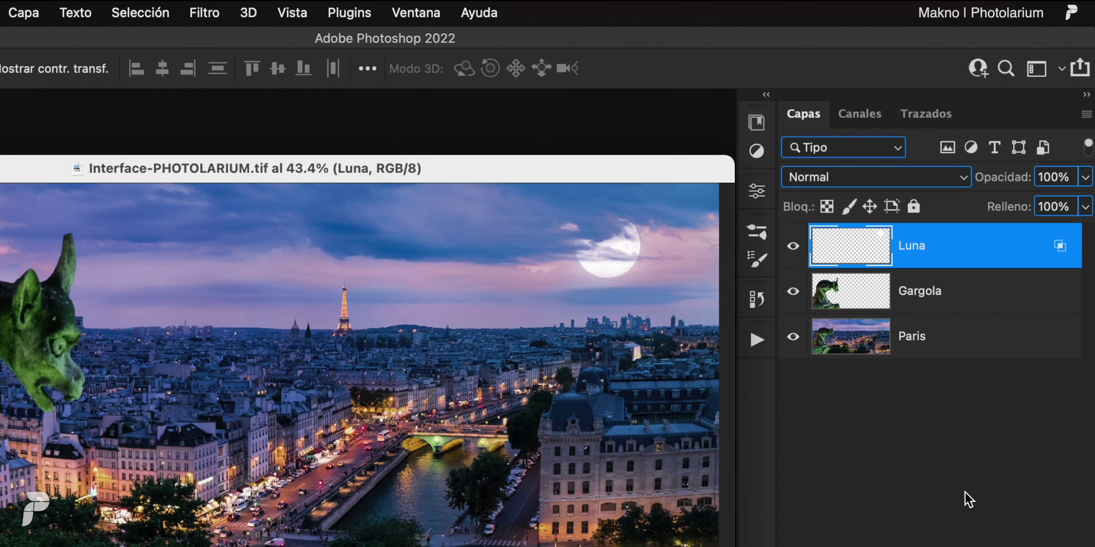
Float the Capas and Ajustes panels out of the dock, then close both.
{"action": "left_click_drag", "start_coordinate": [806, 117], "coordinate": [292, 117]}
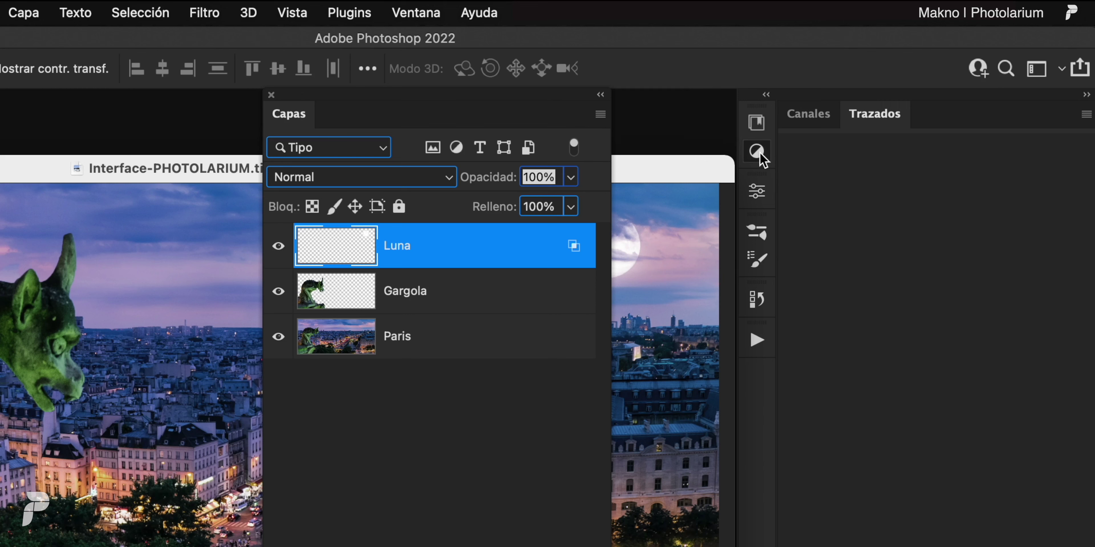
{"action": "left_click_drag", "start_coordinate": [760, 155], "coordinate": [115, 126]}
{"action": "left_click", "coordinate": [111, 124]}
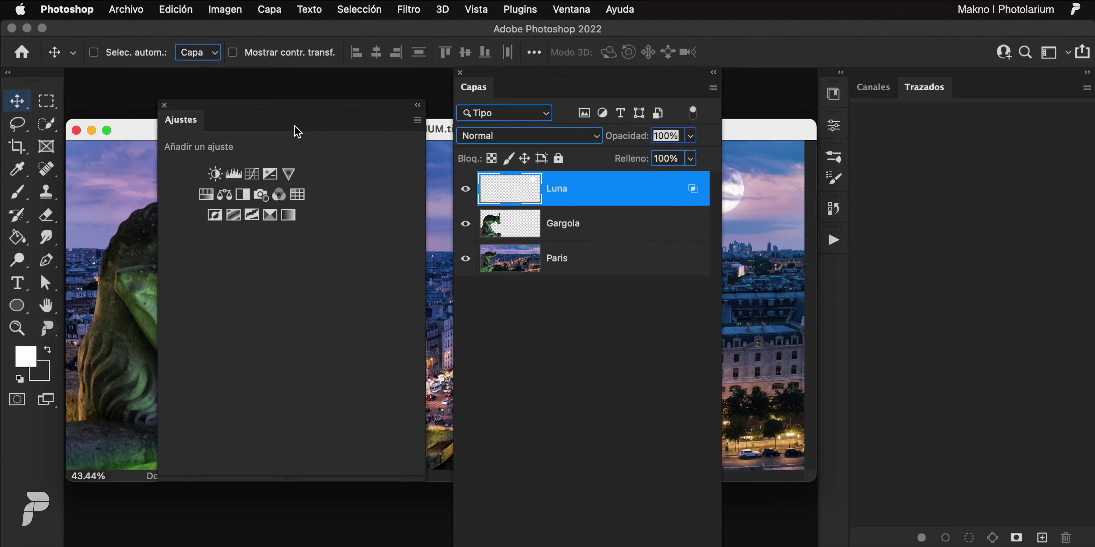
{"action": "left_click", "coordinate": [165, 106]}
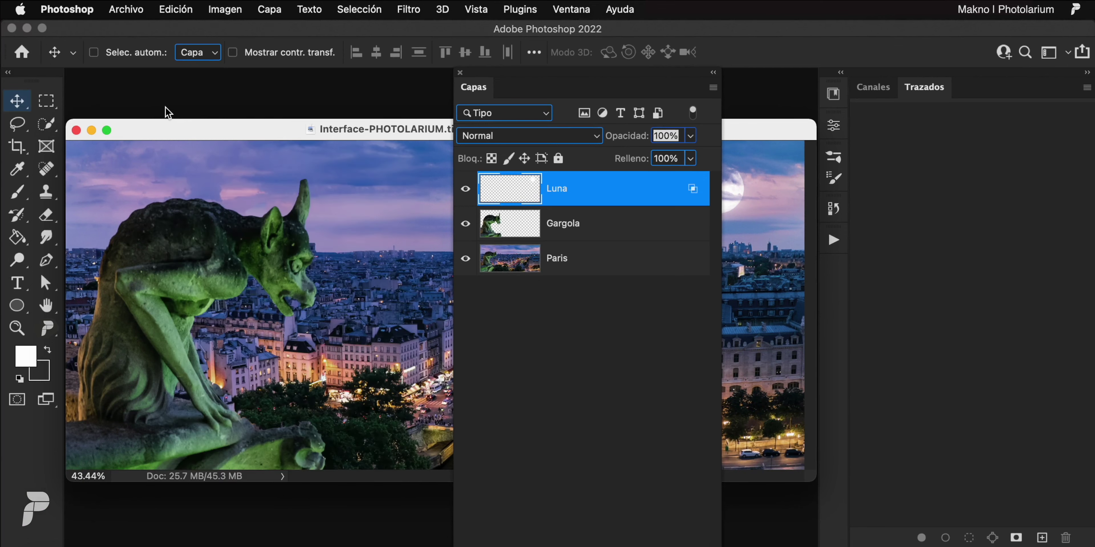
{"action": "left_click", "coordinate": [461, 73]}
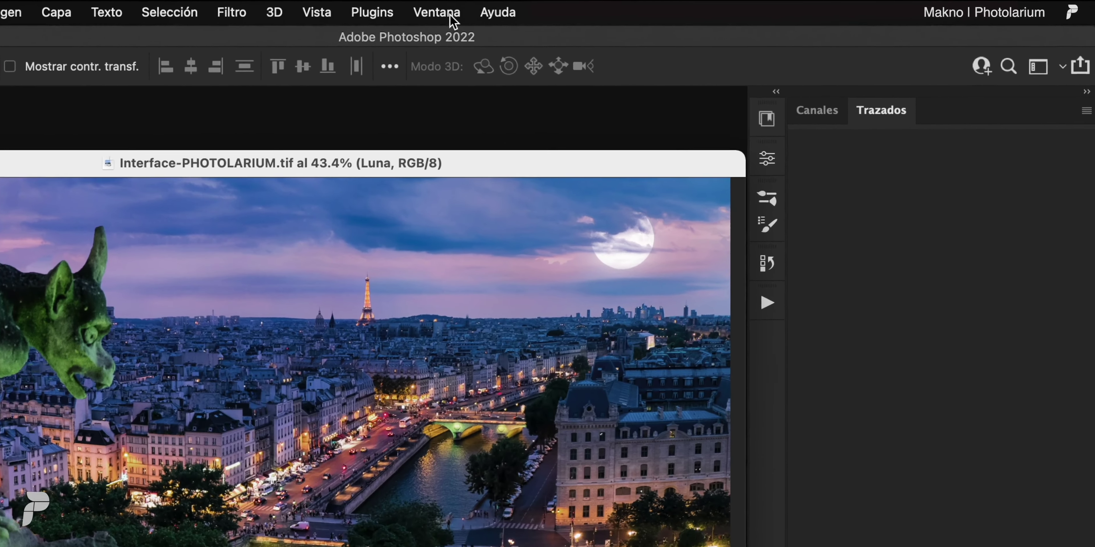
Reopen Capas from Ventana and dock it as the first tab before Canales and Trazados.
{"action": "left_click", "coordinate": [578, 10]}
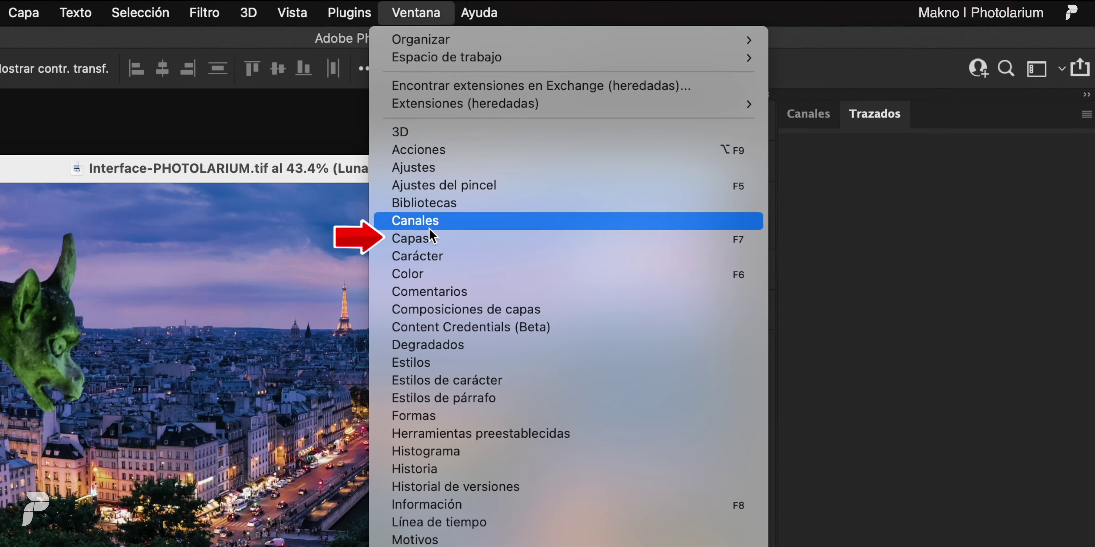
{"action": "left_click", "coordinate": [429, 240]}
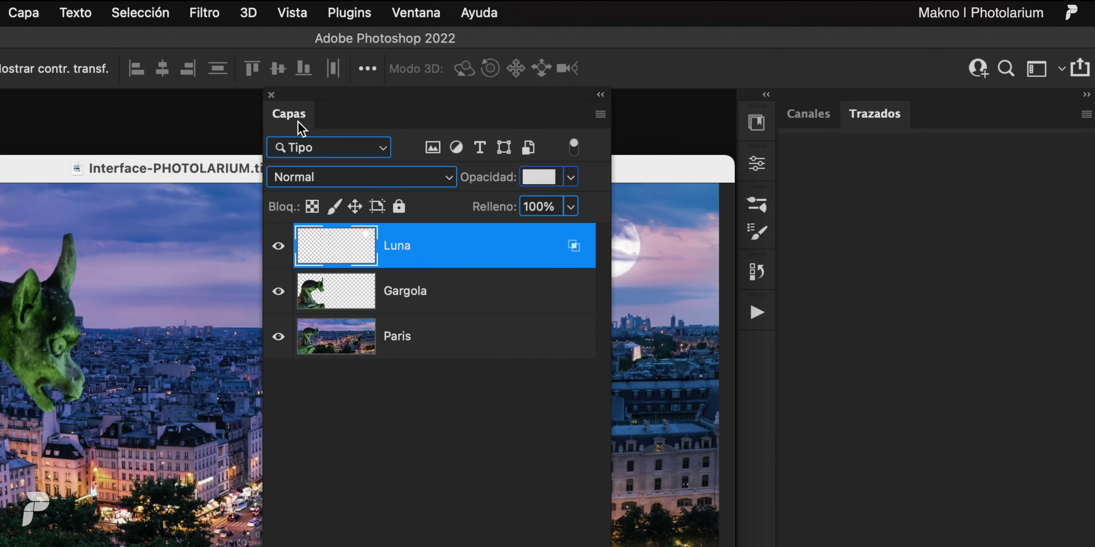
{"action": "left_click_drag", "start_coordinate": [293, 121], "coordinate": [820, 155]}
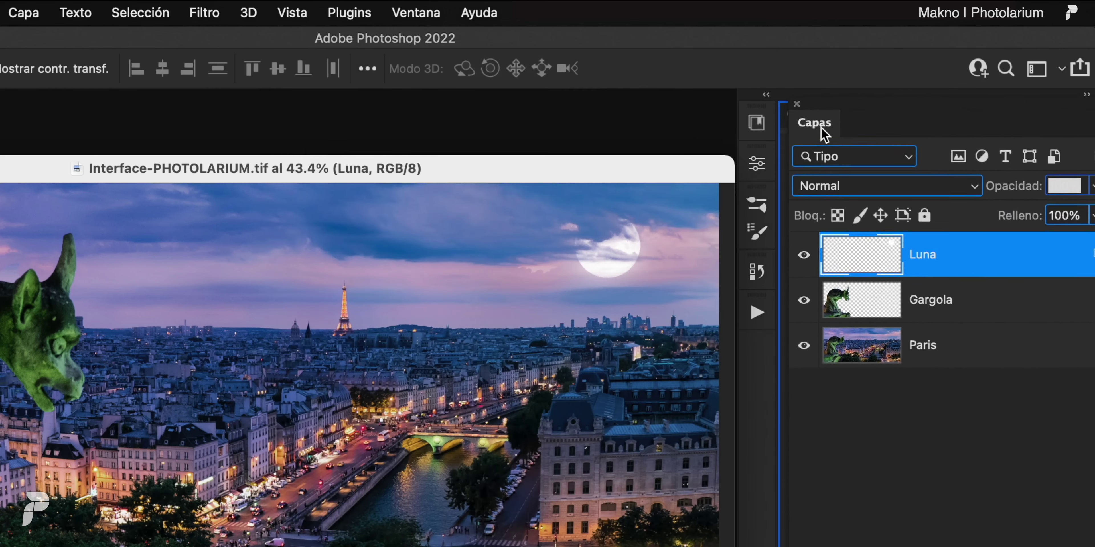
{"action": "left_click_drag", "start_coordinate": [820, 155], "coordinate": [822, 124]}
{"action": "left_click_drag", "start_coordinate": [937, 114], "coordinate": [809, 124]}
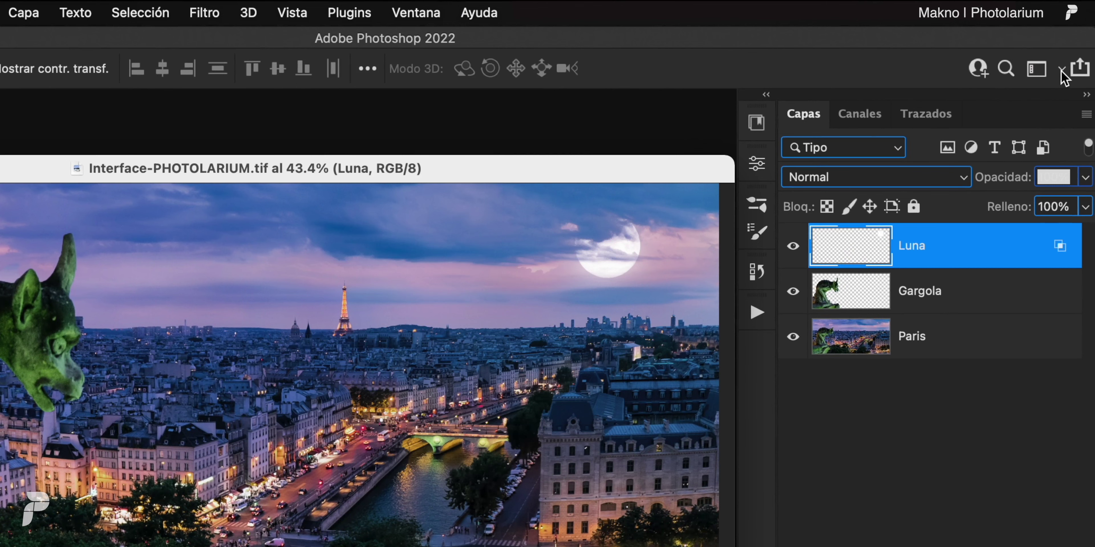
Switch to the Aspectos esenciales workspace and reset it with Restaurar Aspectos esenciales.
{"action": "left_click", "coordinate": [1061, 71]}
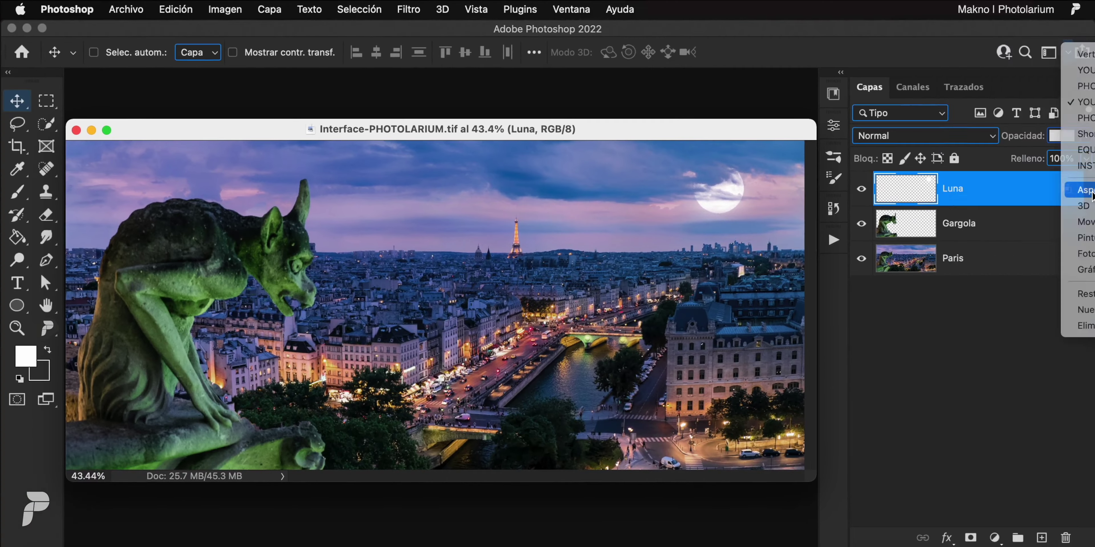
{"action": "left_click", "coordinate": [954, 240]}
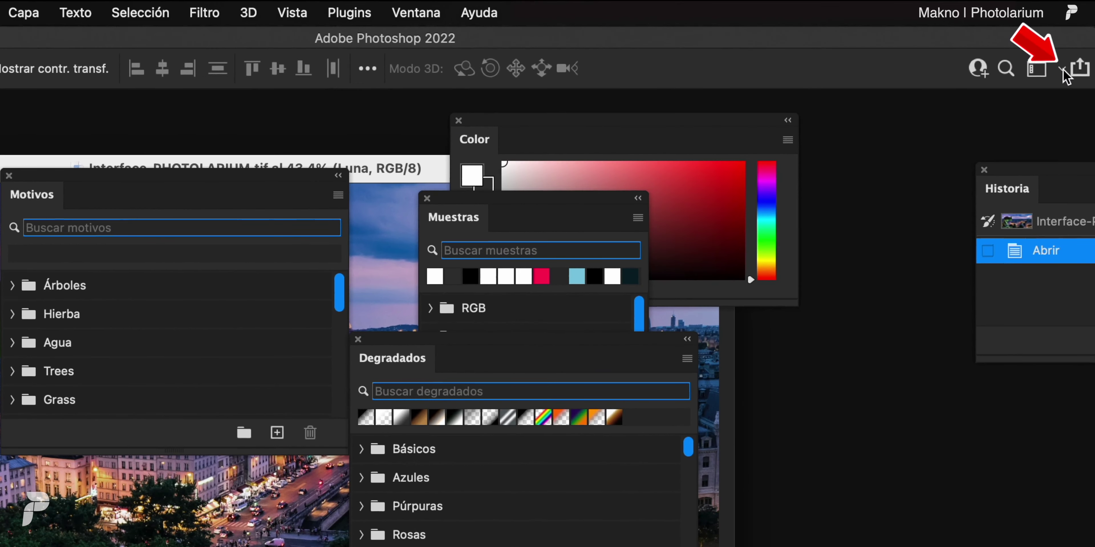
{"action": "left_click", "coordinate": [1049, 53]}
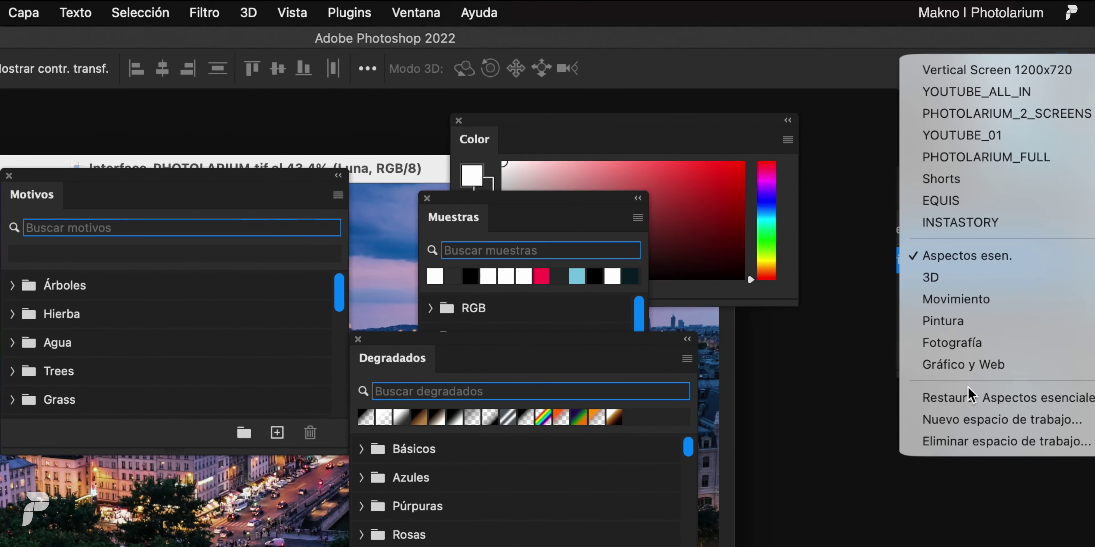
{"action": "left_click", "coordinate": [963, 403]}
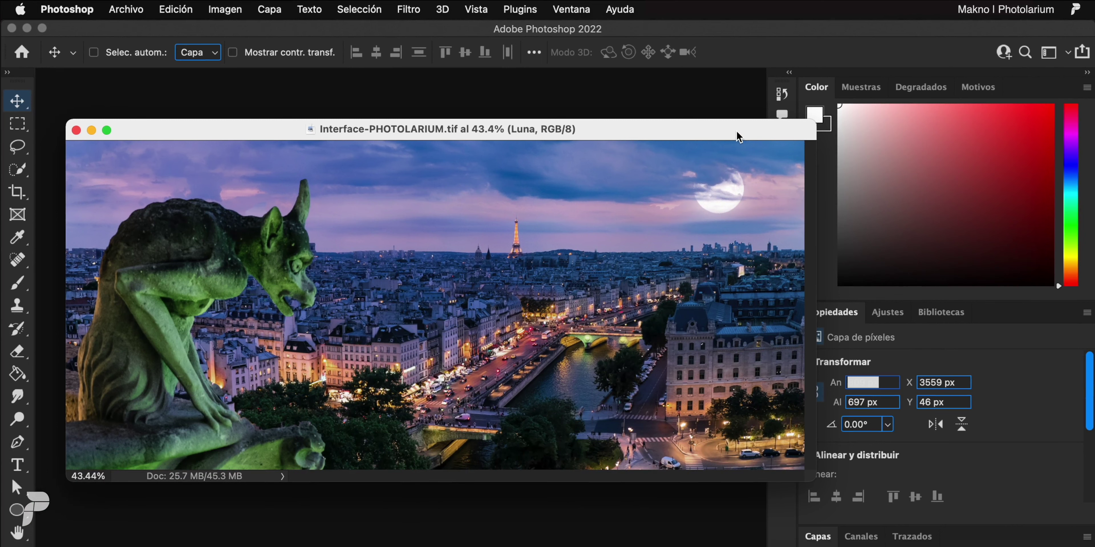
Float the docked panels out and close them, and expand the toolbar to two columns.
{"action": "left_click_drag", "start_coordinate": [801, 127], "coordinate": [733, 120]}
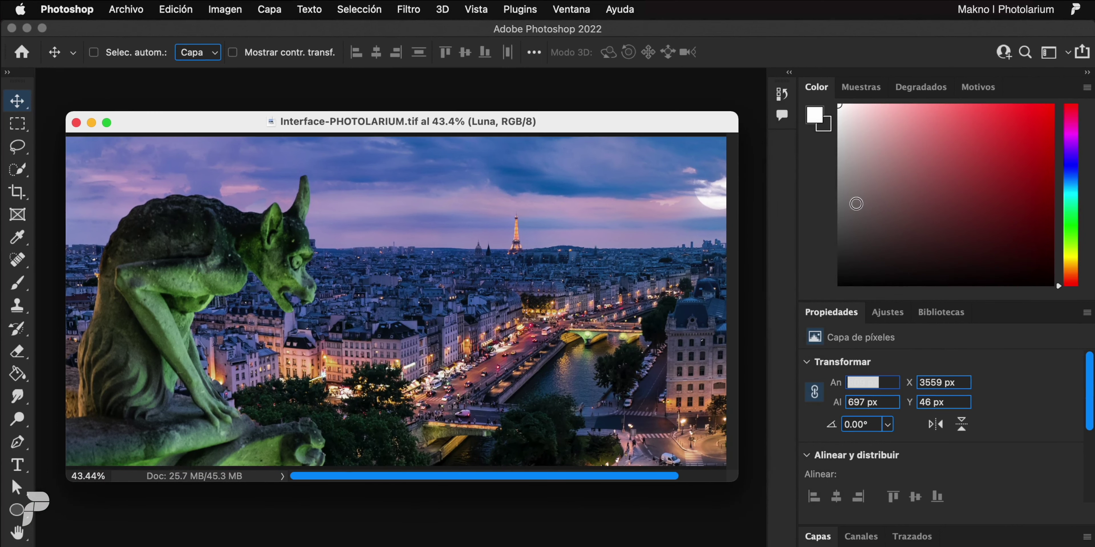
{"action": "left_click_drag", "start_coordinate": [978, 86], "coordinate": [440, 86]}
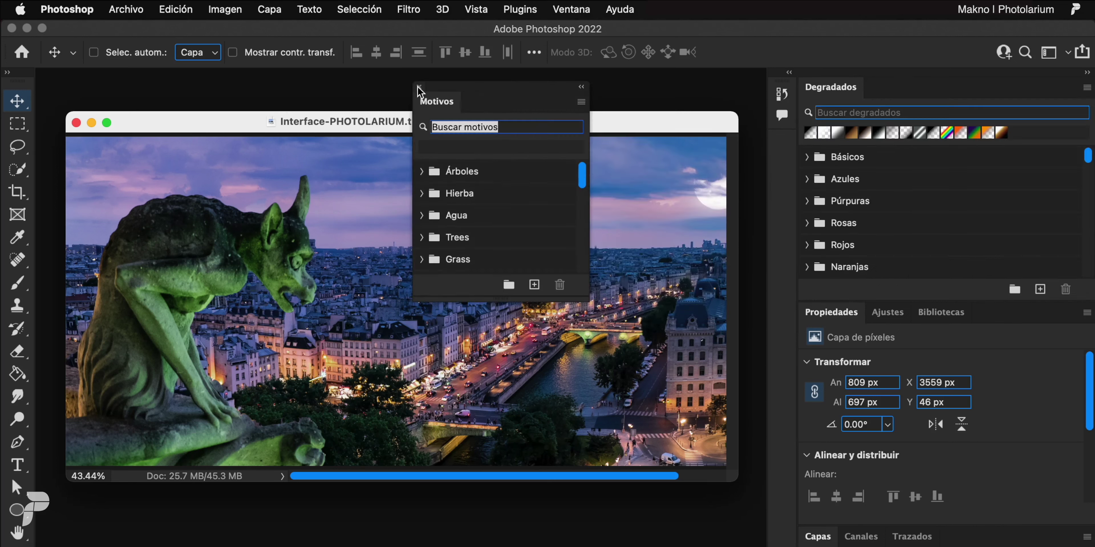
{"action": "left_click_drag", "start_coordinate": [872, 85], "coordinate": [496, 102]}
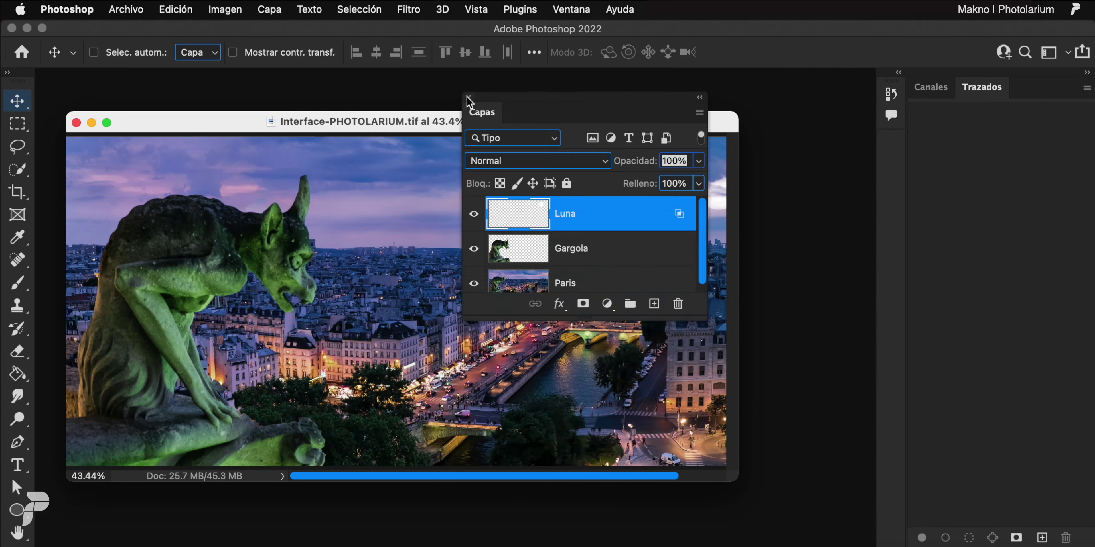
{"action": "left_click", "coordinate": [779, 90]}
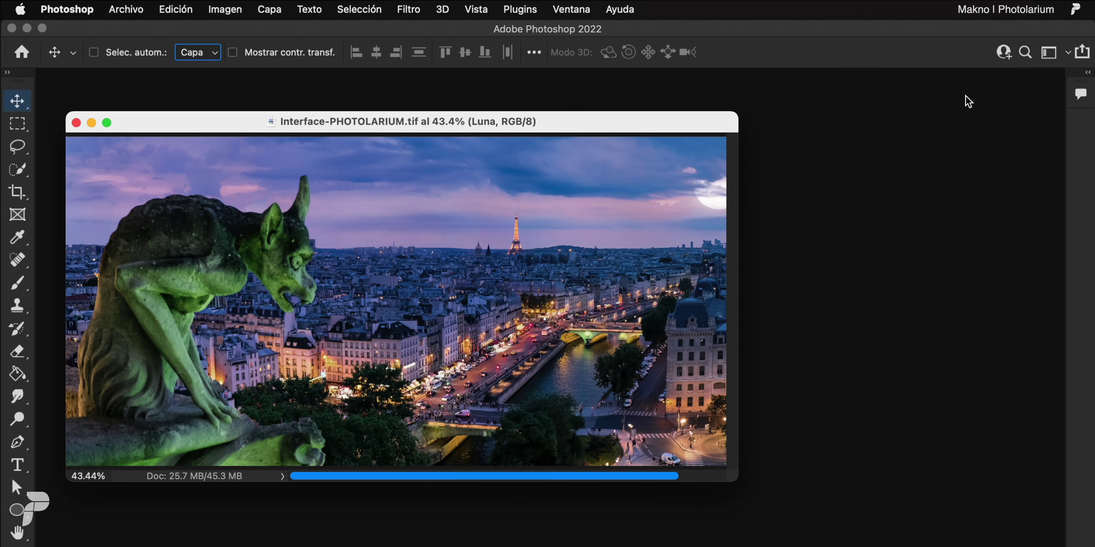
{"action": "left_click", "coordinate": [7, 72]}
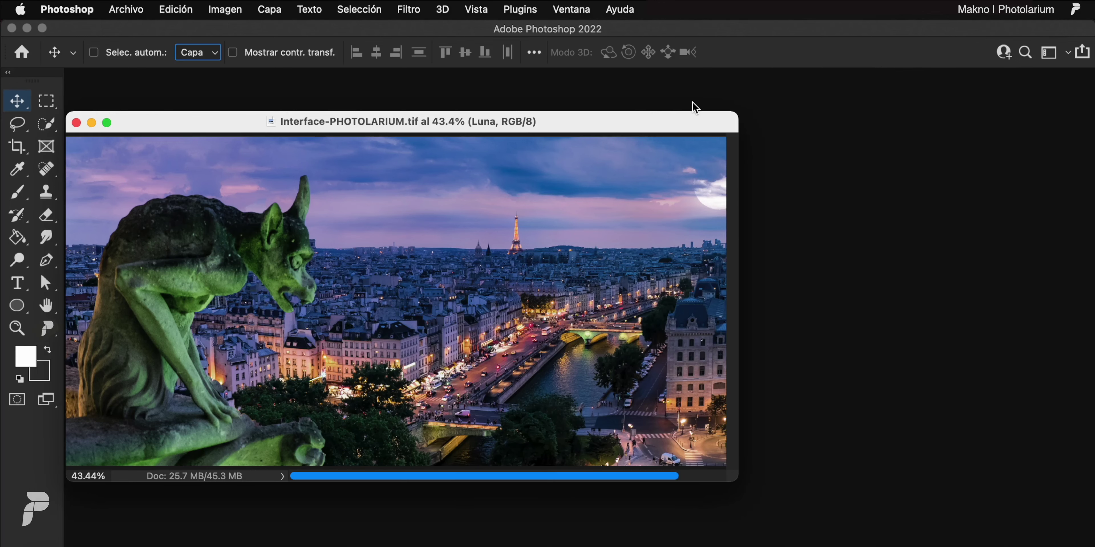
Open the Acciones, Ajustes, Canales and Capas panels from the Ventana menu.
{"action": "left_click", "coordinate": [575, 13]}
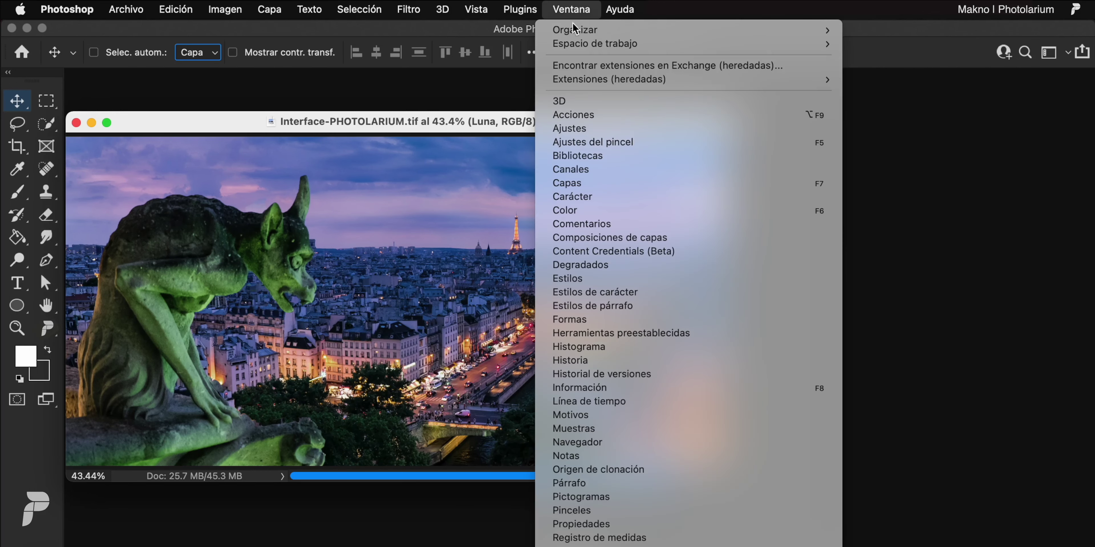
{"action": "left_click", "coordinate": [573, 115]}
{"action": "left_click", "coordinate": [576, 13]}
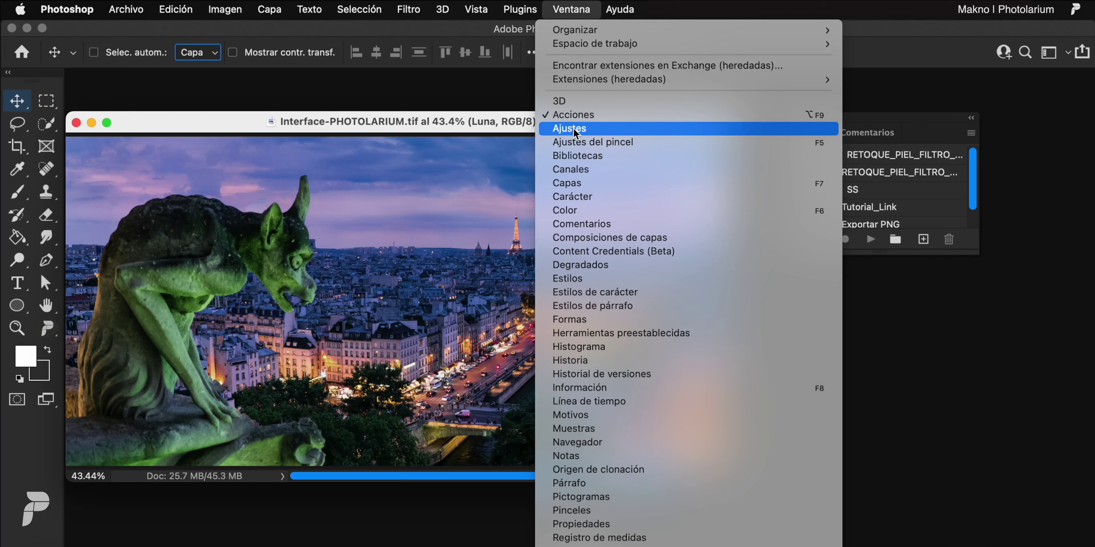
{"action": "left_click", "coordinate": [569, 128]}
{"action": "left_click", "coordinate": [571, 9]}
{"action": "left_click", "coordinate": [570, 169]}
{"action": "left_click", "coordinate": [561, 13]}
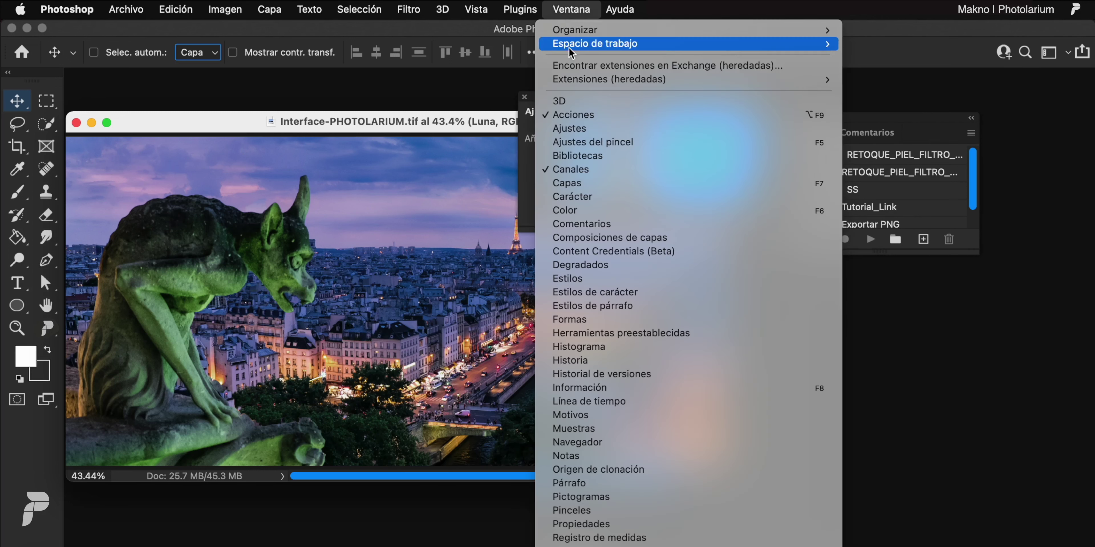
{"action": "left_click", "coordinate": [567, 183]}
Open the Historia and Trazados panels and spread the floating panels apart.
{"action": "left_click", "coordinate": [571, 10]}
{"action": "left_click", "coordinate": [569, 360]}
{"action": "left_click", "coordinate": [571, 9]}
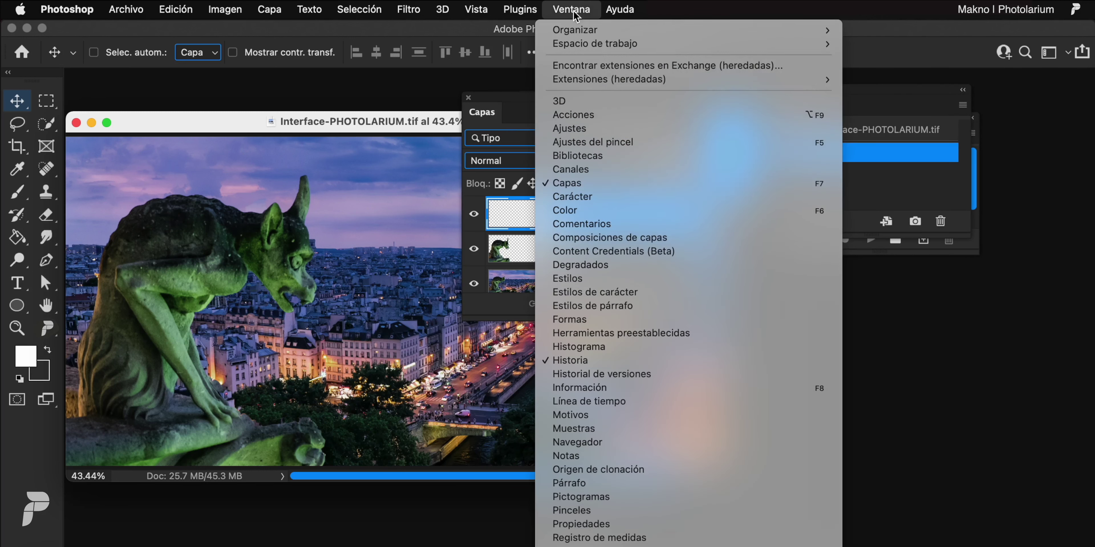
{"action": "left_click", "coordinate": [623, 484]}
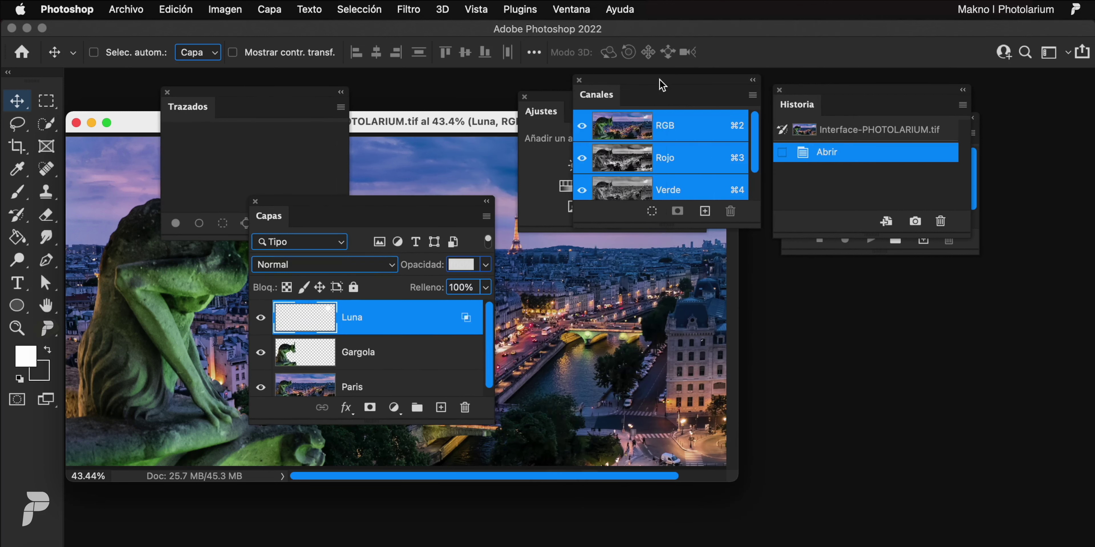
{"action": "mouse_move", "coordinate": [618, 103]}
{"action": "left_mouse_down"}
{"action": "mouse_move", "coordinate": [854, 117]}
{"action": "mouse_move", "coordinate": [995, 81]}
{"action": "left_mouse_up"}
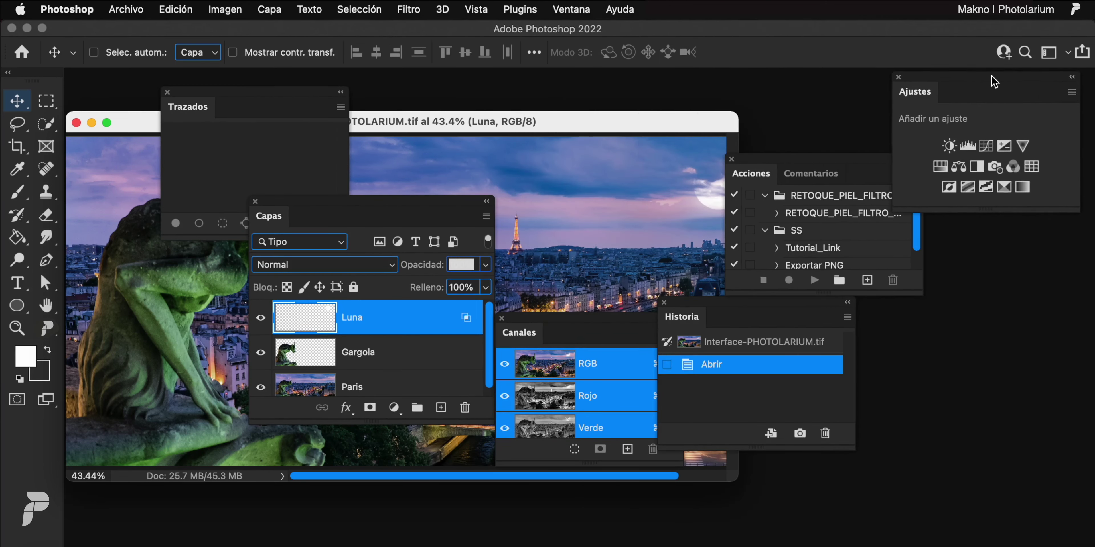
{"action": "left_click_drag", "start_coordinate": [681, 317], "coordinate": [619, 298]}
Group Canales and Trazados with Capas, dock the group under Ajustes, and dock Acciones beside it.
{"action": "left_click_drag", "start_coordinate": [587, 332], "coordinate": [519, 131]}
{"action": "left_click_drag", "start_coordinate": [810, 174], "coordinate": [736, 115]}
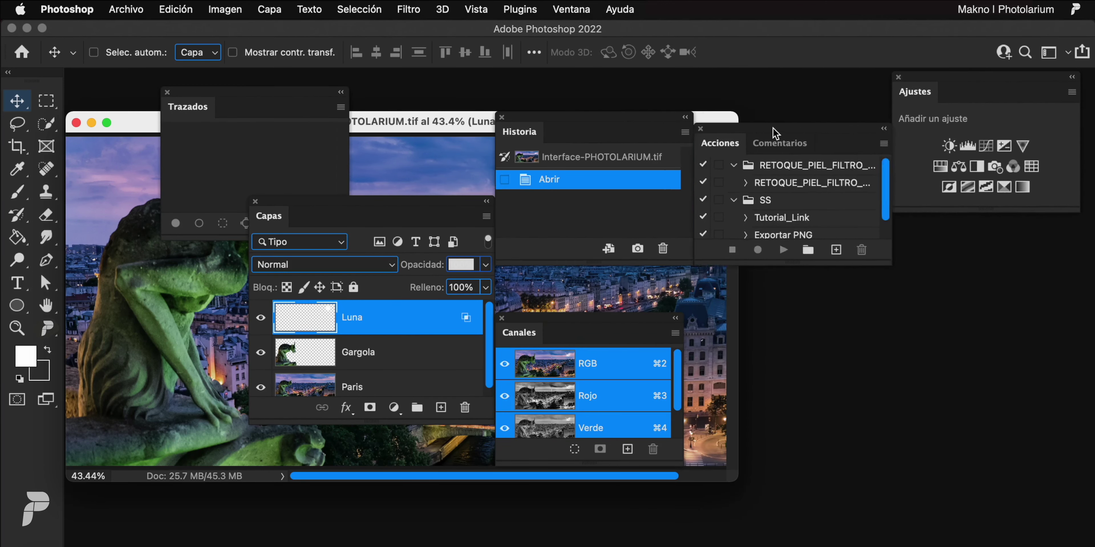
{"action": "left_click_drag", "start_coordinate": [188, 107], "coordinate": [139, 332]}
{"action": "left_click_drag", "start_coordinate": [580, 325], "coordinate": [324, 216]}
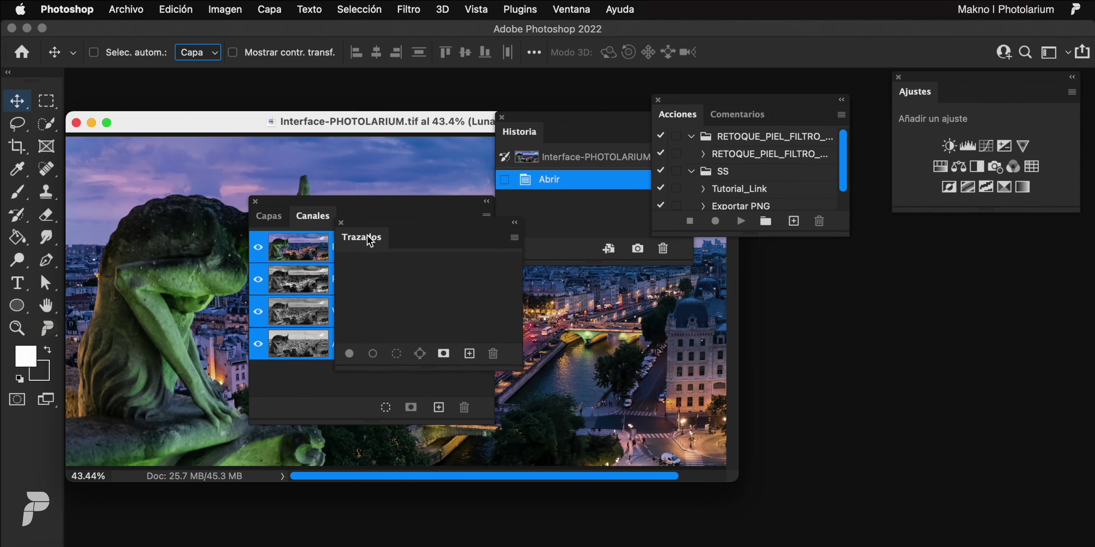
{"action": "mouse_move", "coordinate": [142, 335]}
{"action": "left_mouse_down"}
{"action": "mouse_move", "coordinate": [379, 217]}
{"action": "mouse_move", "coordinate": [852, 267]}
{"action": "mouse_move", "coordinate": [915, 217]}
{"action": "left_mouse_up"}
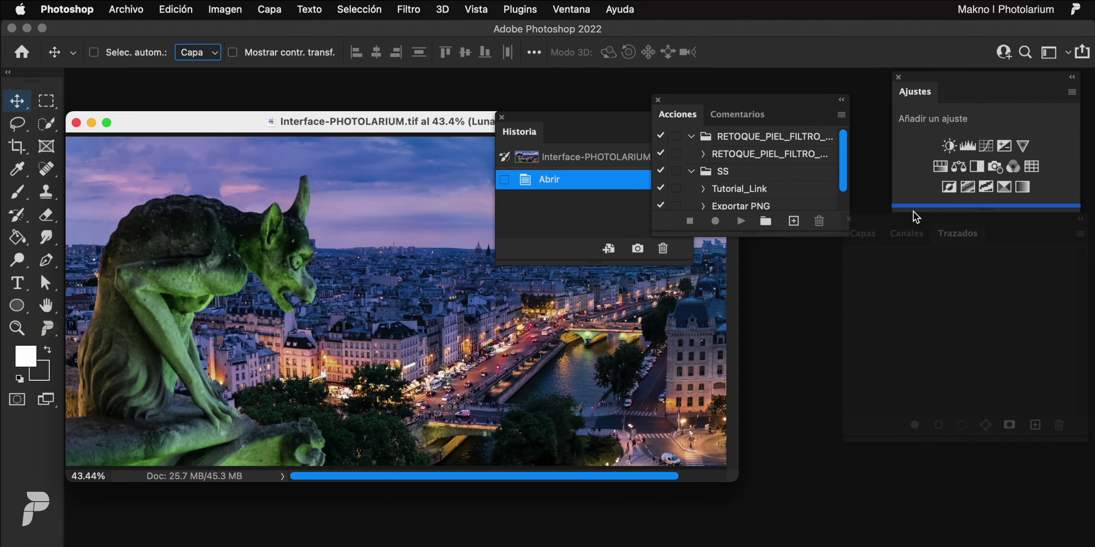
{"action": "left_click_drag", "start_coordinate": [914, 217], "coordinate": [915, 219]}
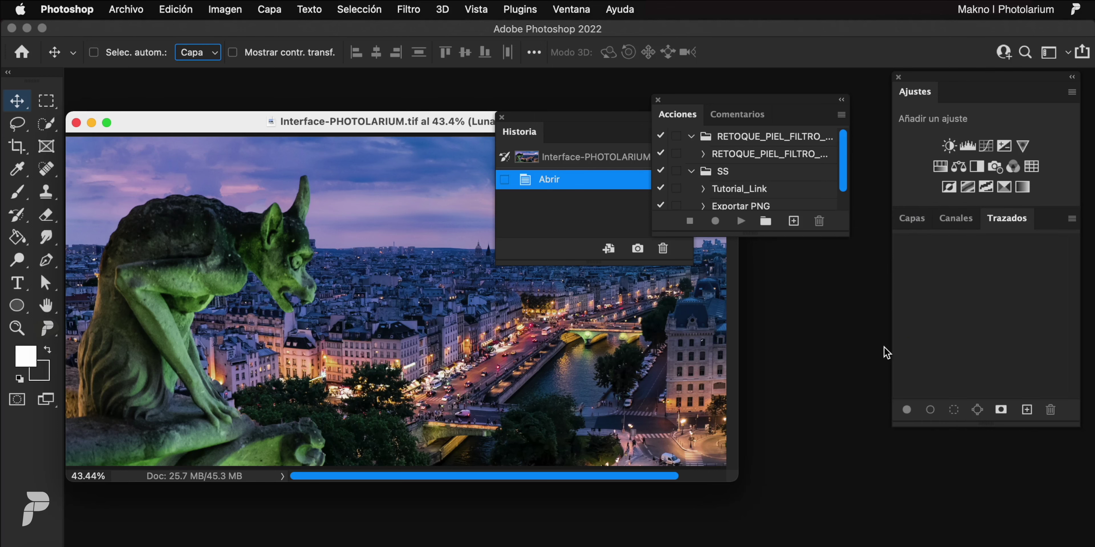
{"action": "left_click_drag", "start_coordinate": [979, 79], "coordinate": [1086, 90]}
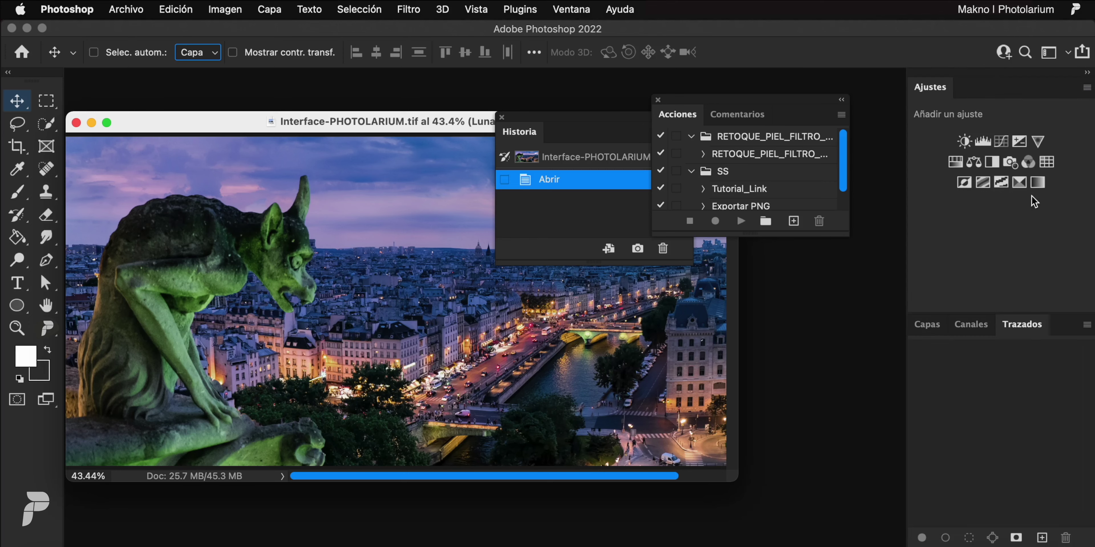
{"action": "mouse_move", "coordinate": [768, 107]}
{"action": "left_mouse_down"}
{"action": "mouse_move", "coordinate": [789, 124]}
{"action": "mouse_move", "coordinate": [816, 103]}
{"action": "mouse_move", "coordinate": [892, 107]}
{"action": "left_mouse_up"}
Collapse Historia to an icon under Acciones in the dock and bring the Capas tab forward.
{"action": "left_click", "coordinate": [788, 161]}
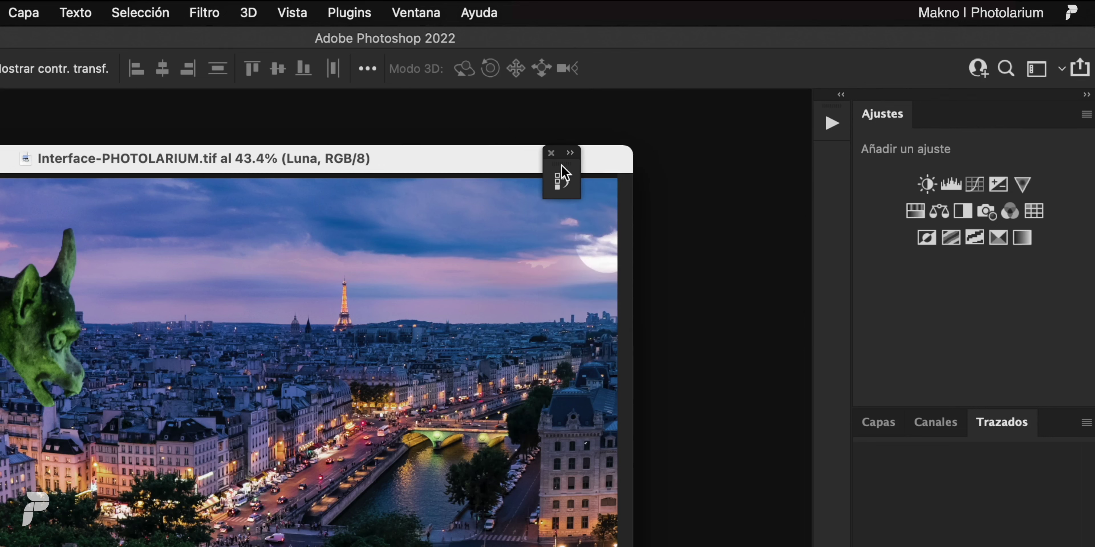
{"action": "left_click_drag", "start_coordinate": [568, 176], "coordinate": [832, 176]}
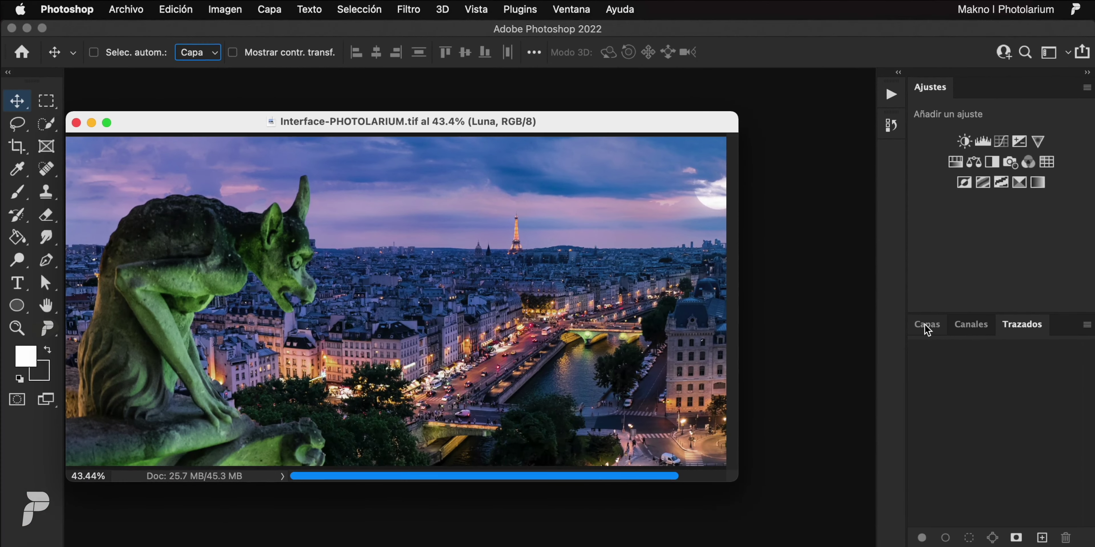
{"action": "left_click", "coordinate": [925, 325]}
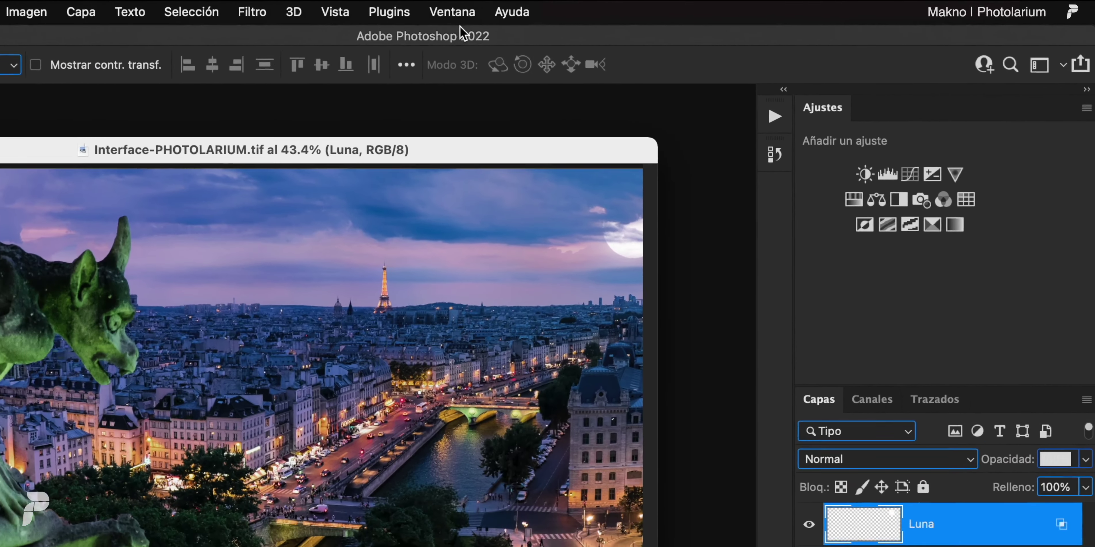
Save a new workspace named TEST with Métodos abreviados de teclado included.
{"action": "left_click", "coordinate": [572, 9]}
{"action": "mouse_move", "coordinate": [479, 56]}
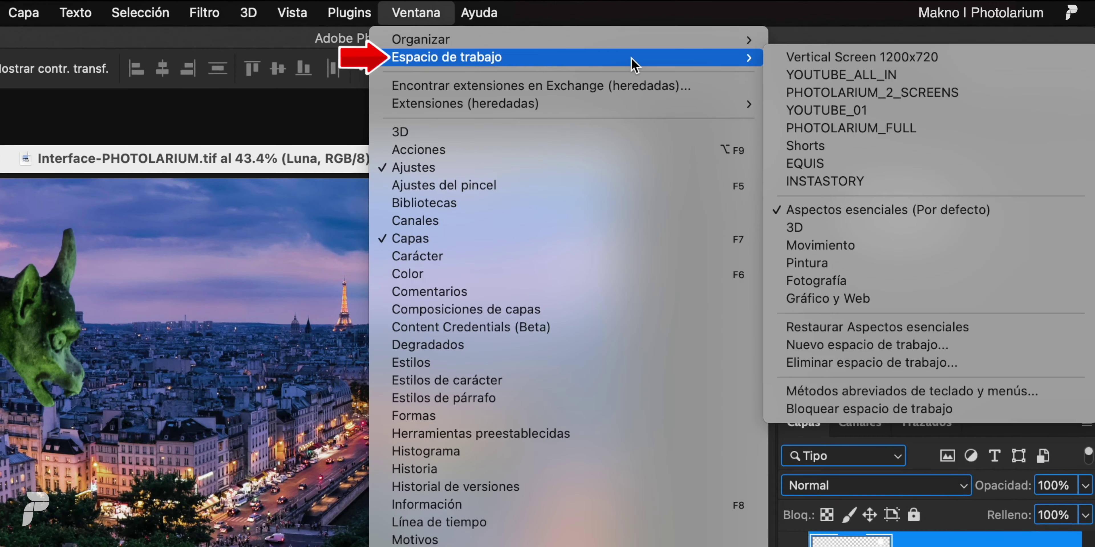
{"action": "left_click", "coordinate": [867, 345]}
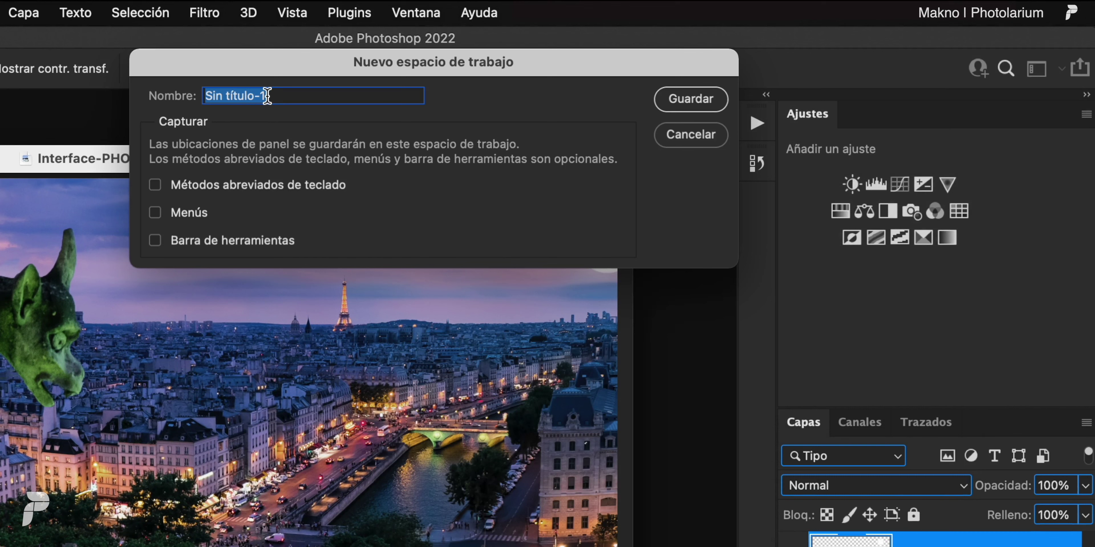
{"action": "type", "text": "TEST"}
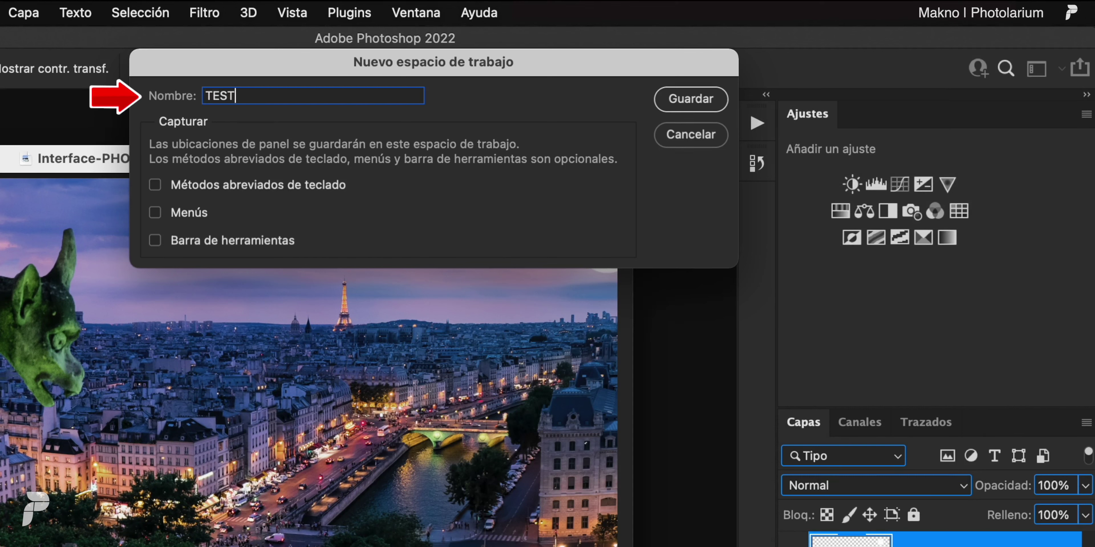
{"action": "left_click", "coordinate": [156, 186]}
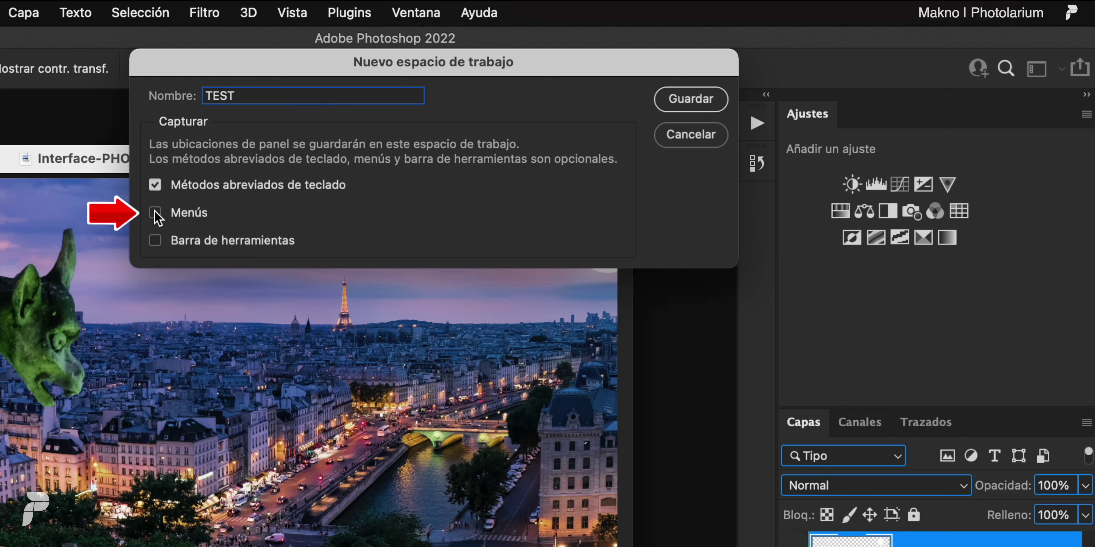
{"action": "left_click", "coordinate": [691, 99]}
{"action": "left_click", "coordinate": [1037, 68]}
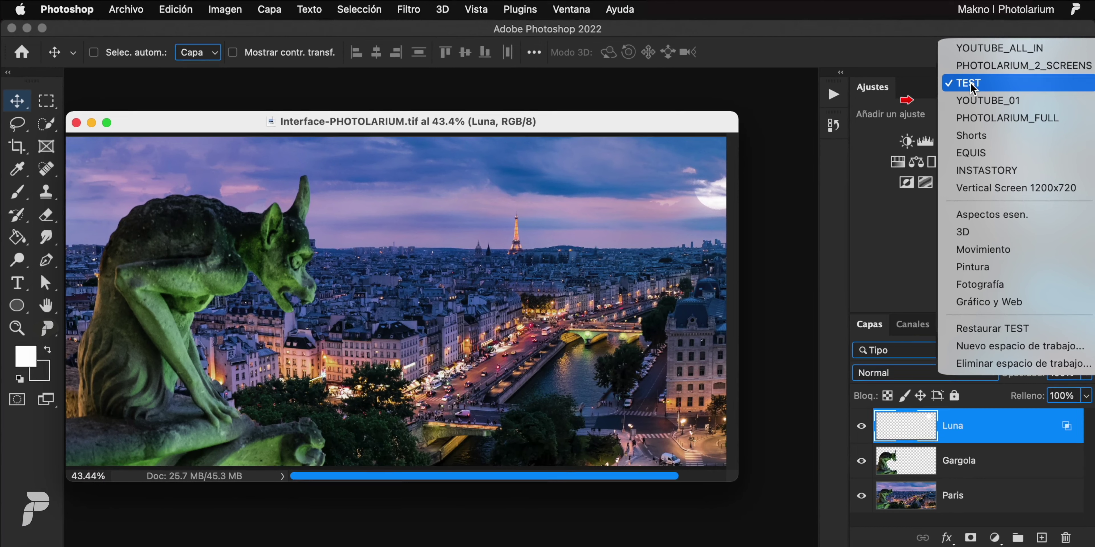
Switch to the YOUTUBE_01 workspace and then back to TEST.
{"action": "left_click", "coordinate": [971, 101]}
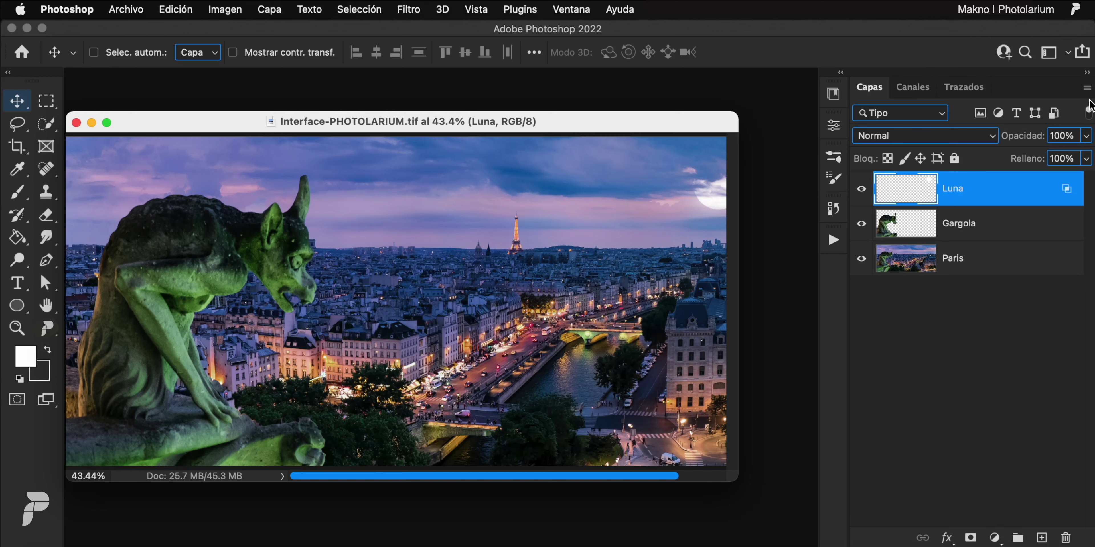
{"action": "left_click", "coordinate": [1069, 54]}
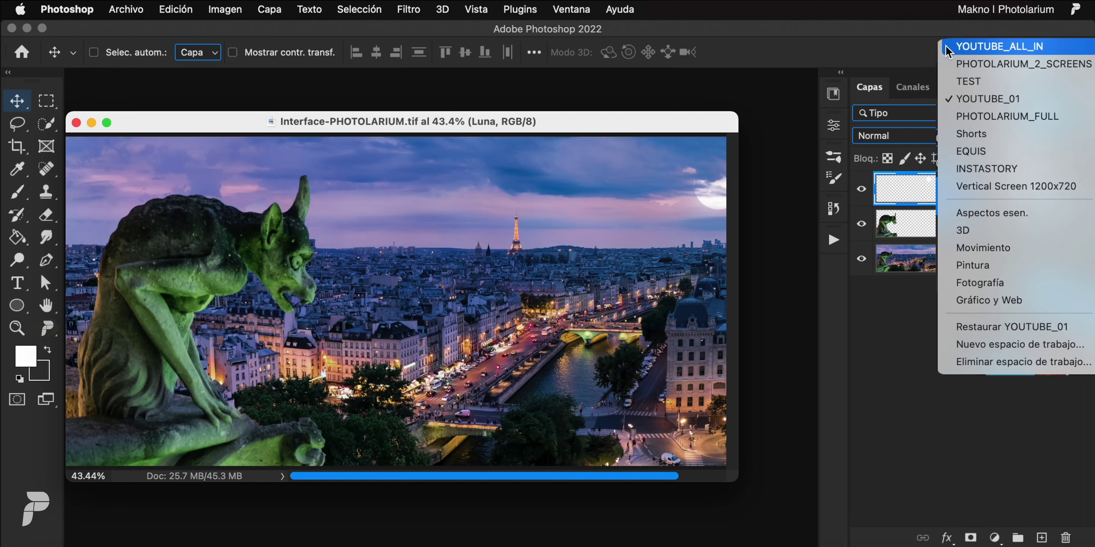
{"action": "left_click", "coordinate": [969, 82]}
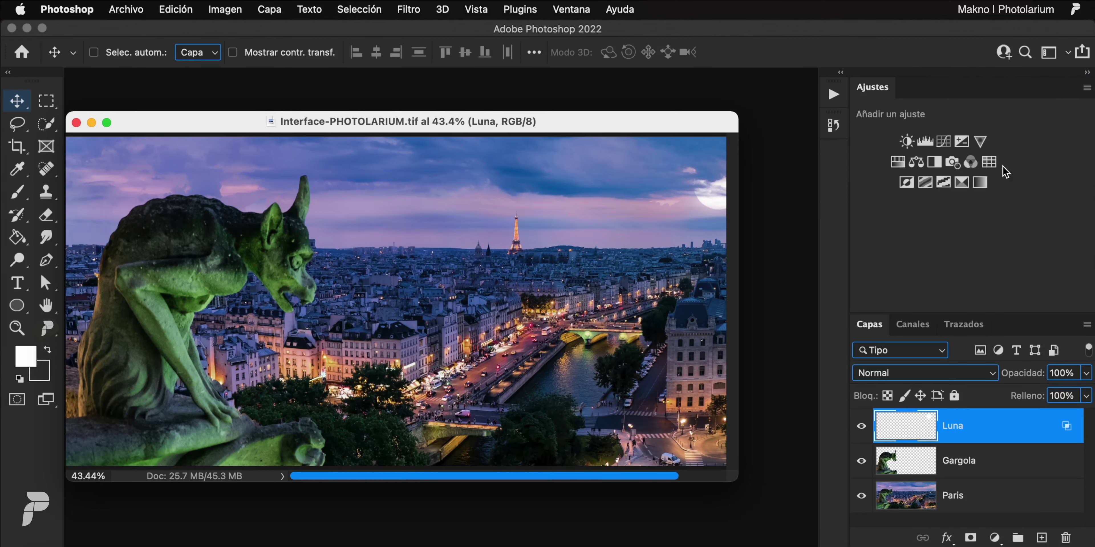
Float Capas and Trazados out, close Trazados, then reset the layout with Restaurar TEST.
{"action": "left_click_drag", "start_coordinate": [869, 324], "coordinate": [402, 208]}
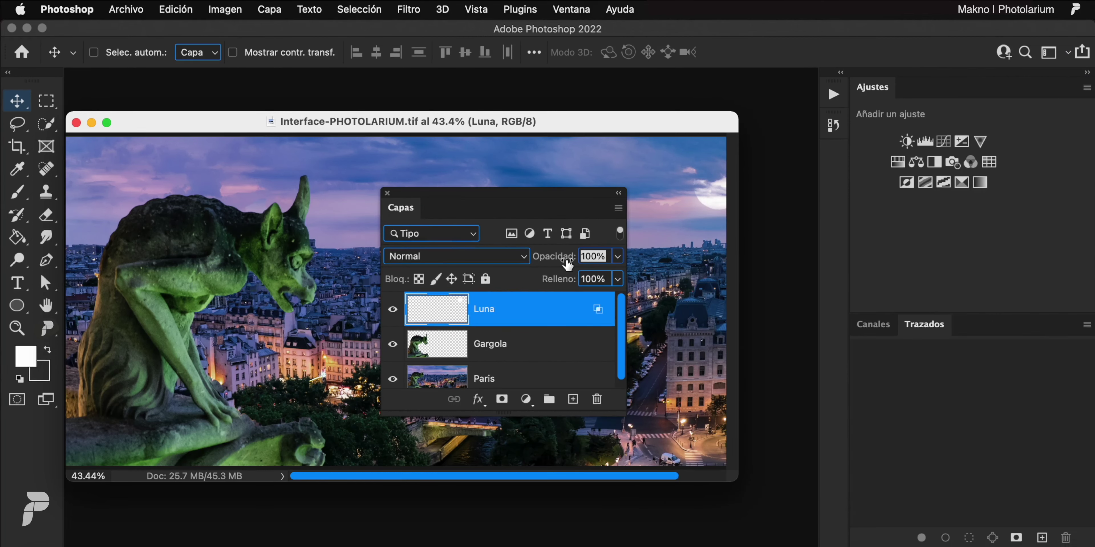
{"action": "left_click_drag", "start_coordinate": [934, 331], "coordinate": [680, 151]}
{"action": "left_click", "coordinate": [650, 128]}
{"action": "left_click", "coordinate": [1068, 52]}
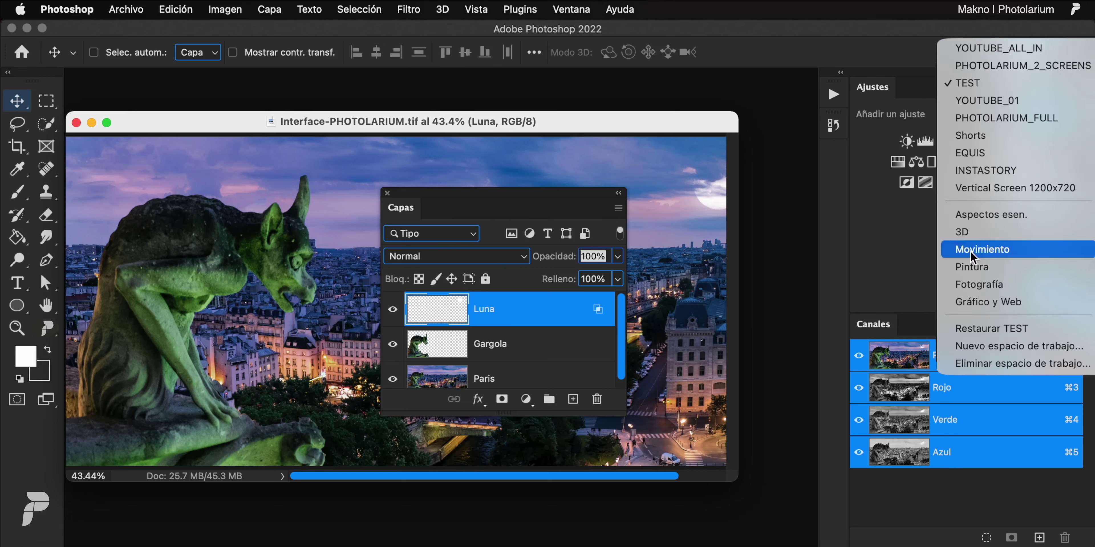
{"action": "left_click", "coordinate": [971, 336]}
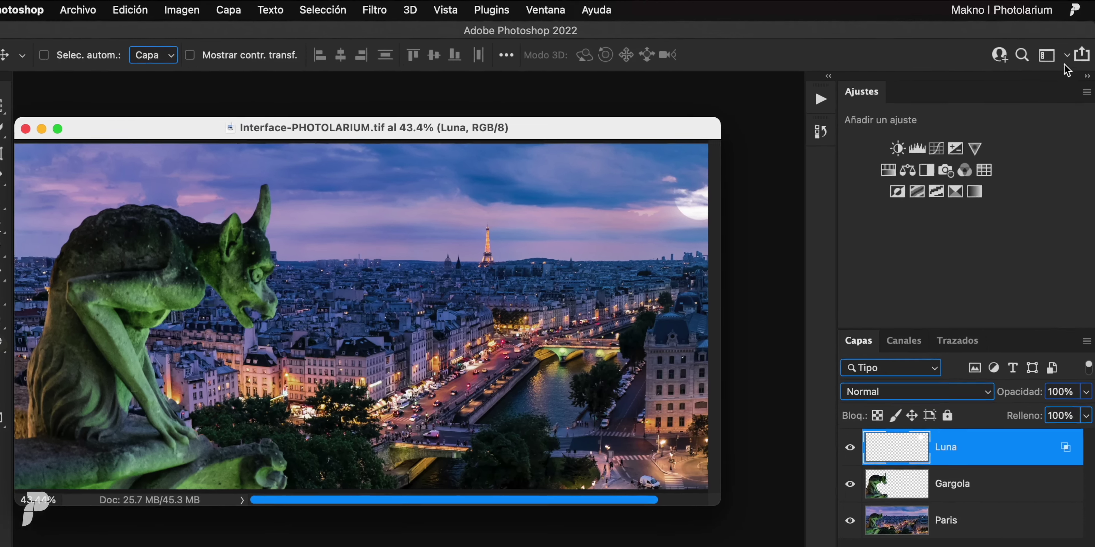
Cancel the first Delete Workspace attempt and switch to the YOUTUBE_01 workspace.
{"action": "left_click", "coordinate": [1049, 52]}
{"action": "left_click", "coordinate": [1001, 473]}
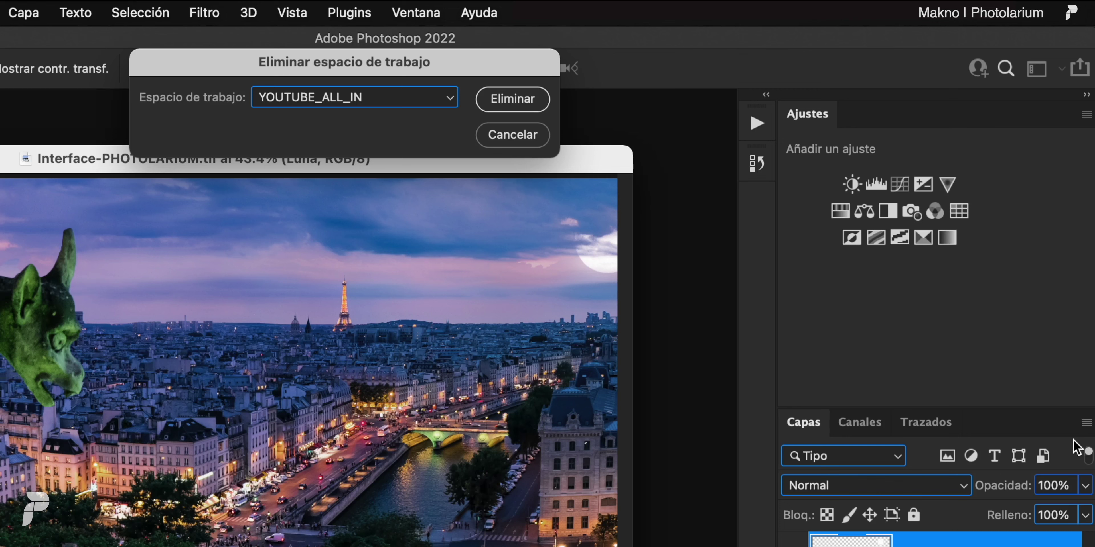
{"action": "left_click", "coordinate": [452, 100]}
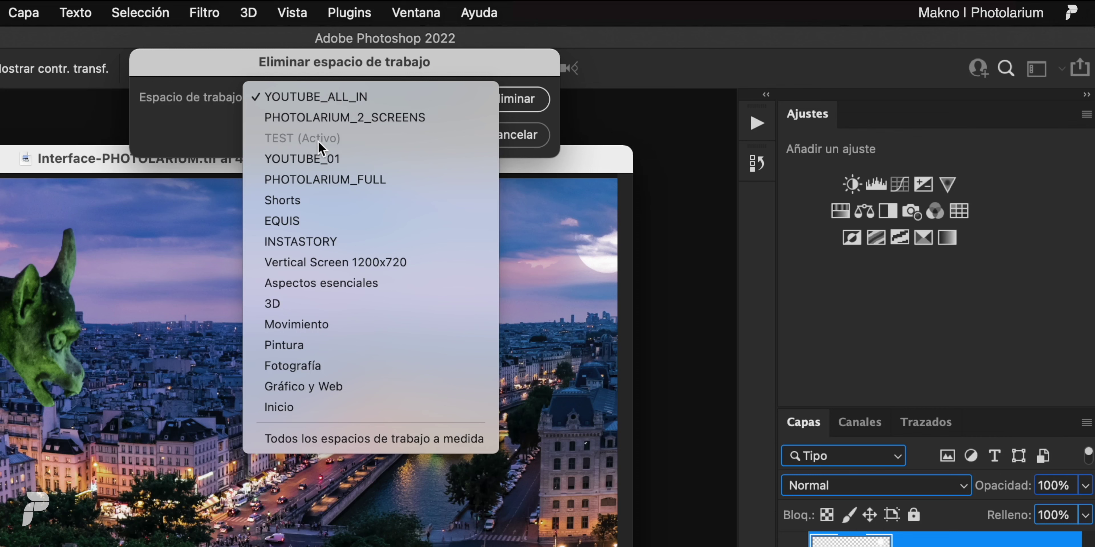
{"action": "left_click", "coordinate": [522, 136]}
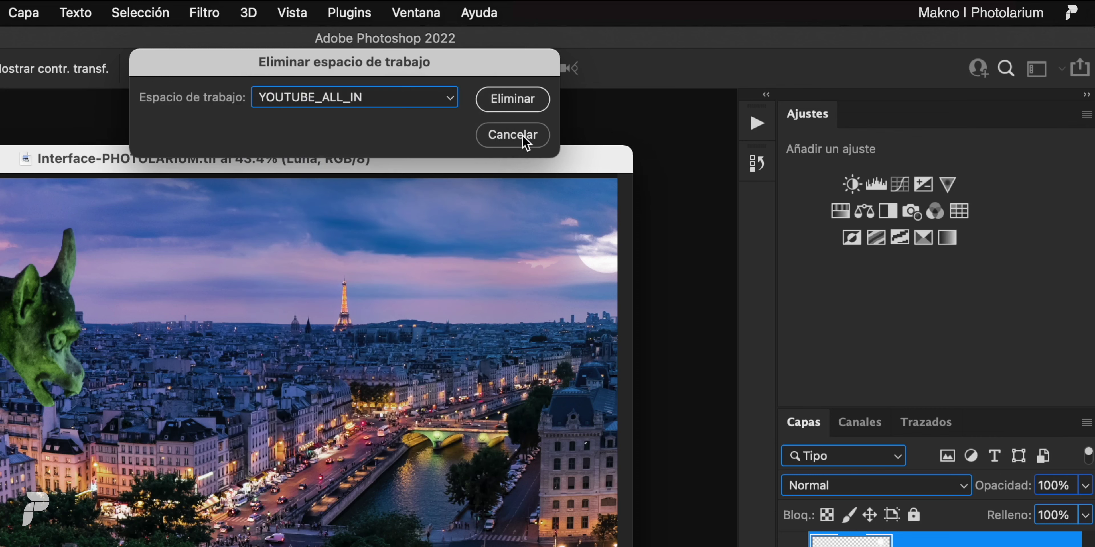
{"action": "left_click", "coordinate": [1061, 70]}
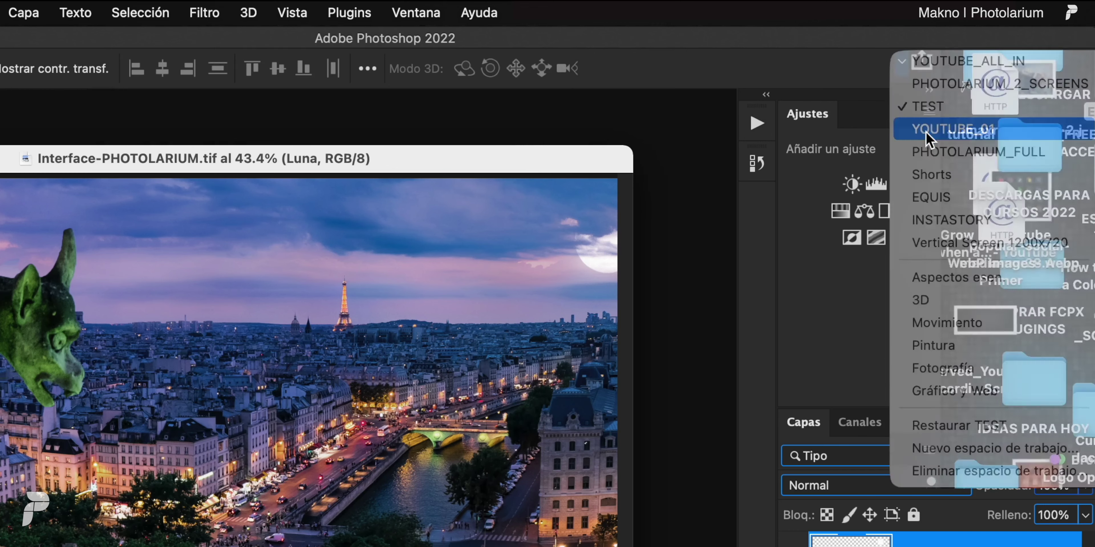
{"action": "left_click", "coordinate": [927, 130]}
Delete the TEST workspace from Delete Workspace and confirm with Sí.
{"action": "left_click", "coordinate": [1061, 70]}
{"action": "left_click", "coordinate": [926, 478]}
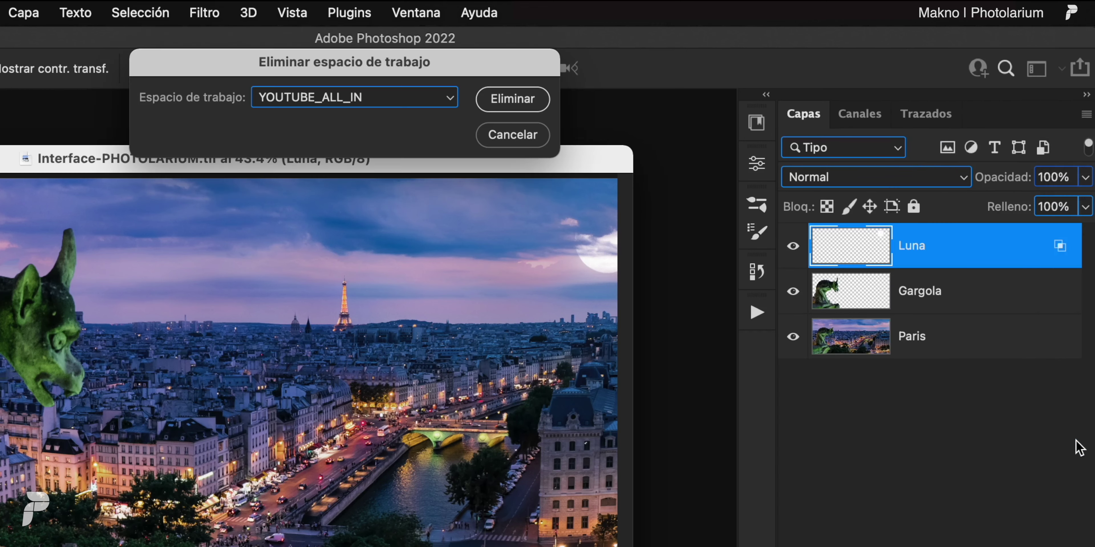
{"action": "left_click", "coordinate": [454, 99]}
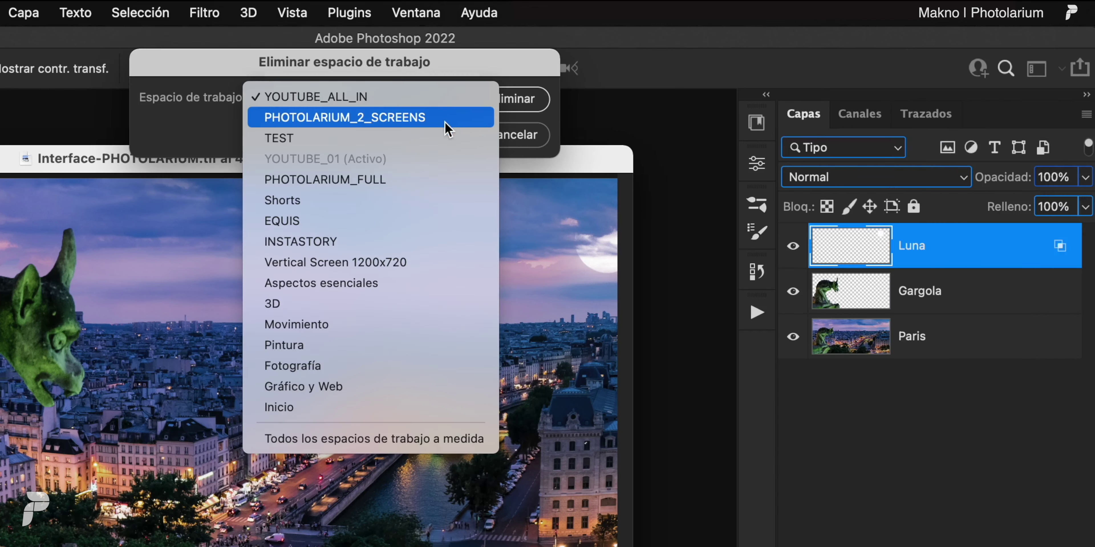
{"action": "left_click", "coordinate": [447, 138]}
{"action": "left_click", "coordinate": [507, 98]}
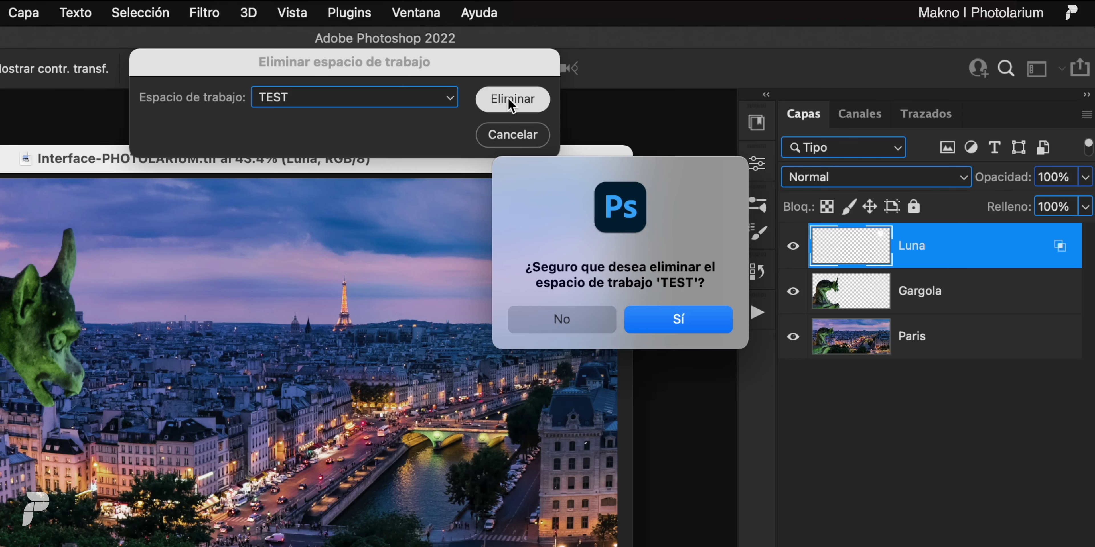
{"action": "left_click", "coordinate": [679, 320]}
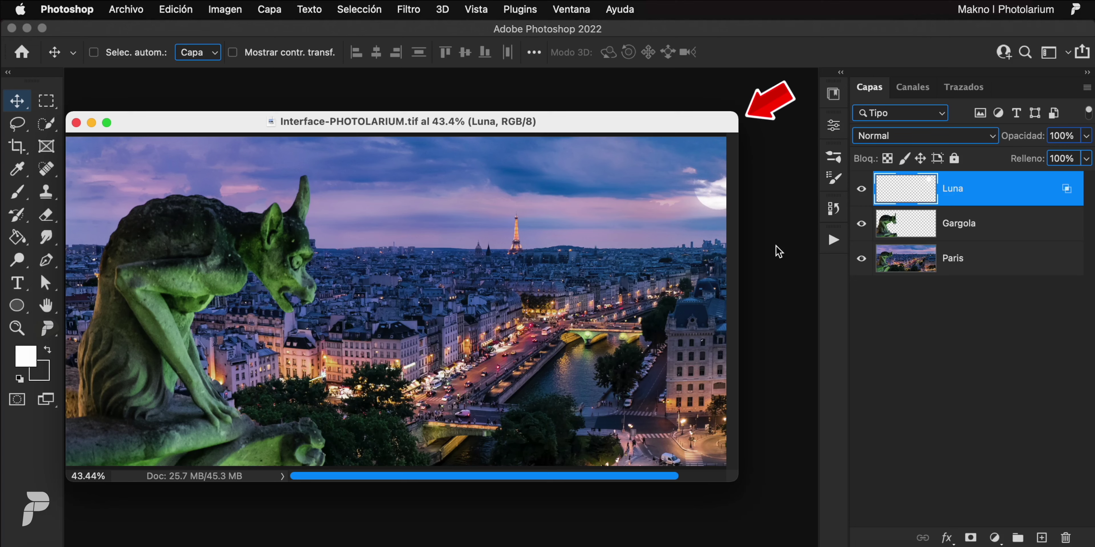
Dock the floating gargoyle image as a tab, view it at 100%, then fit it on screen.
{"action": "mouse_move", "coordinate": [566, 127]}
{"action": "left_mouse_down"}
{"action": "mouse_move", "coordinate": [588, 142]}
{"action": "mouse_move", "coordinate": [583, 112]}
{"action": "mouse_move", "coordinate": [608, 134]}
{"action": "mouse_move", "coordinate": [596, 127]}
{"action": "mouse_move", "coordinate": [606, 96]}
{"action": "left_mouse_up"}
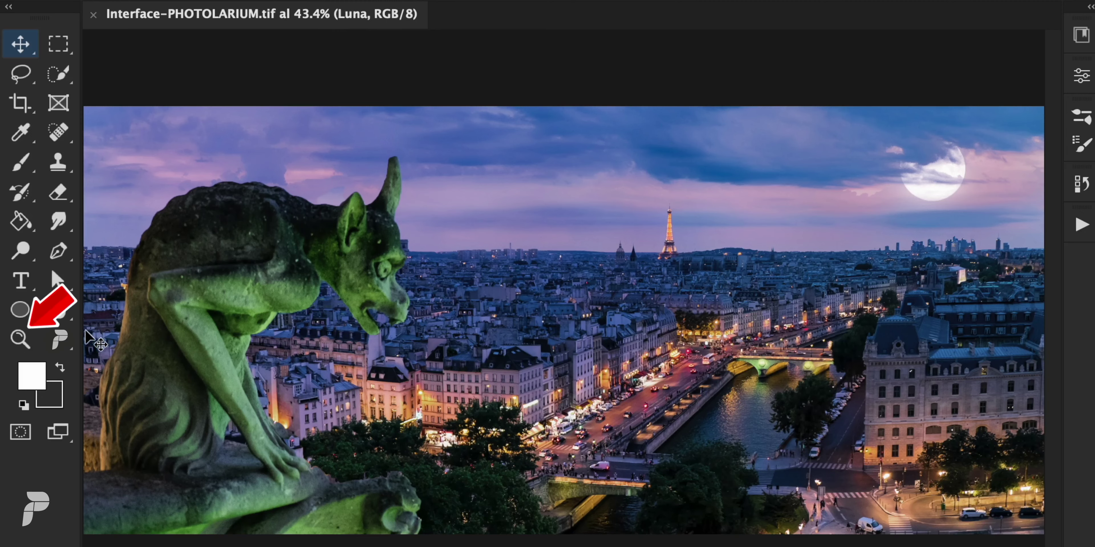
{"action": "double_click", "coordinate": [19, 340]}
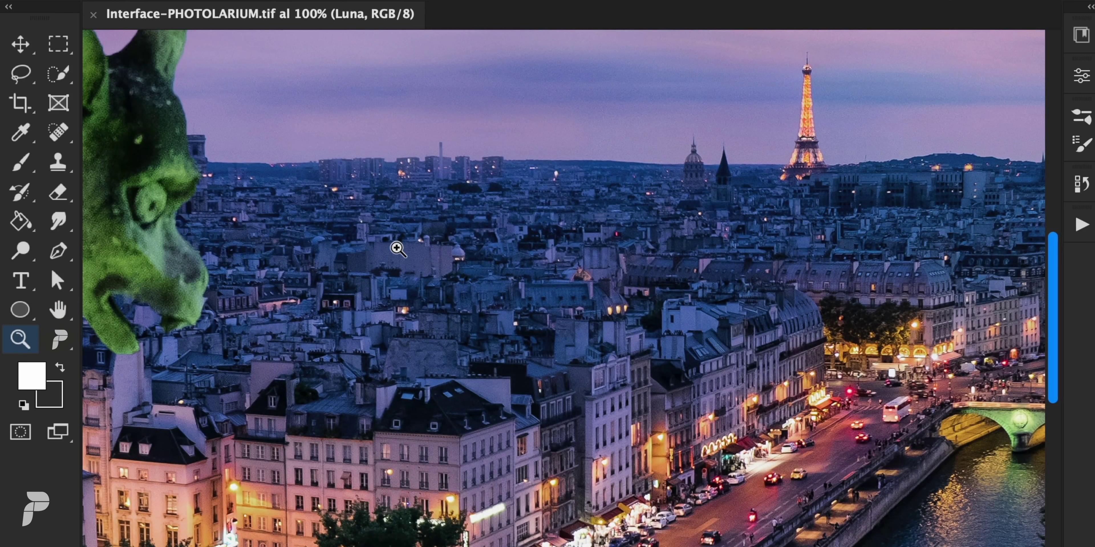
{"action": "key", "text": "h"}
{"action": "key", "text": "ctrl+0"}
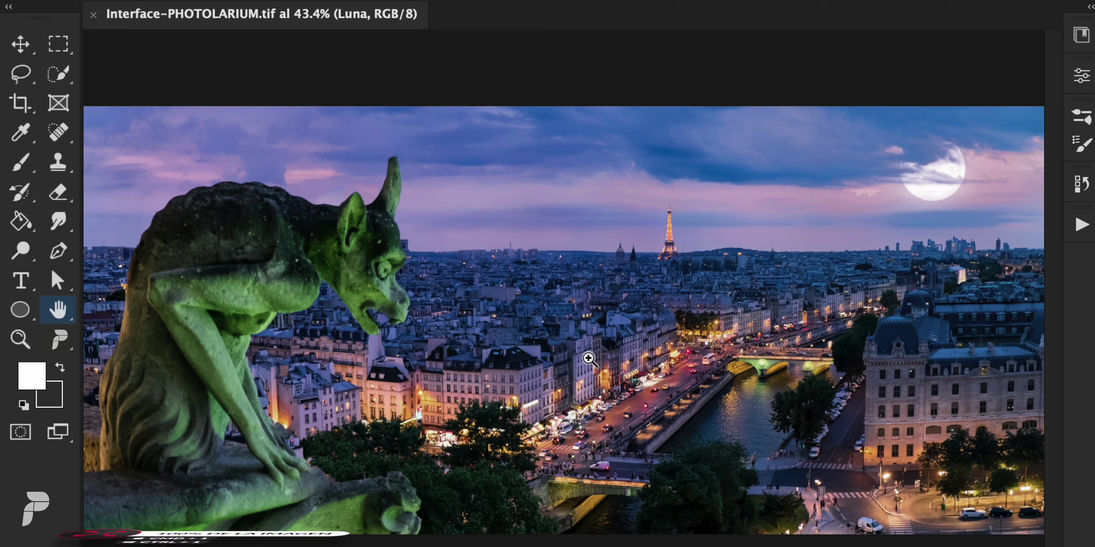
{"action": "key", "text": "ctrl+1"}
{"action": "key", "text": "ctrl+0"}
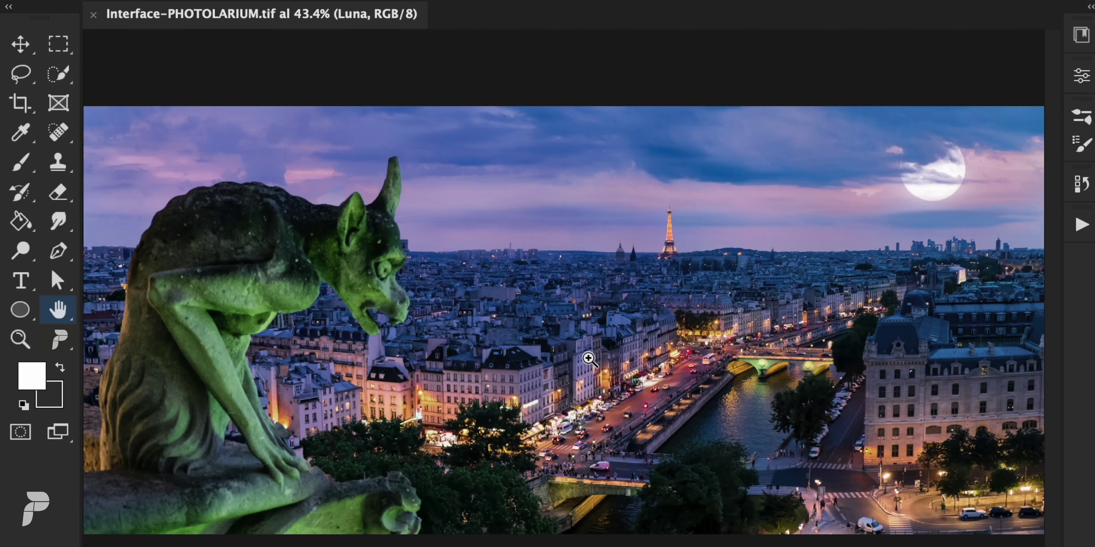
{"action": "key", "text": "Tab"}
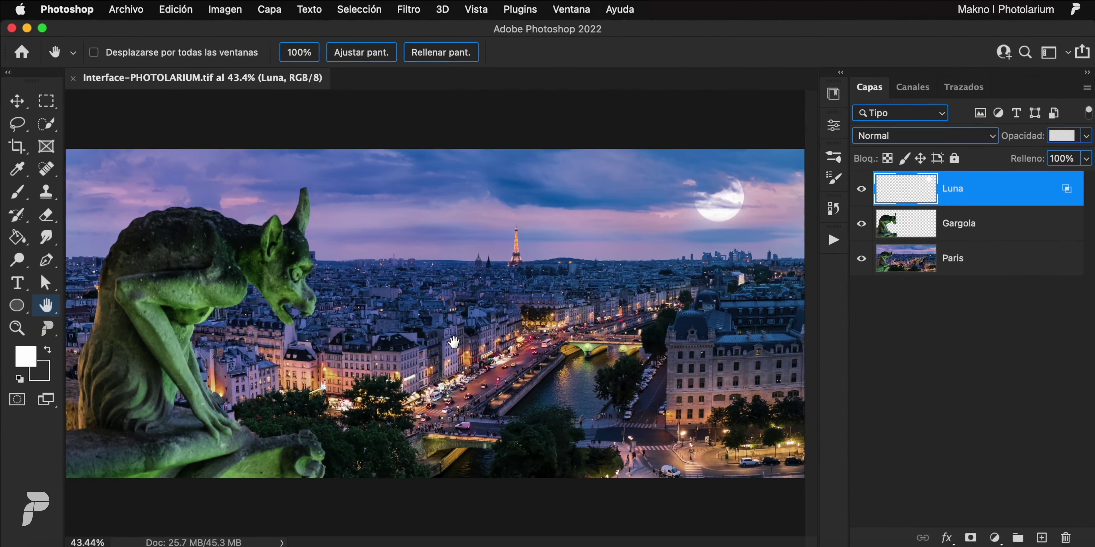
{"action": "key", "text": "Tab"}
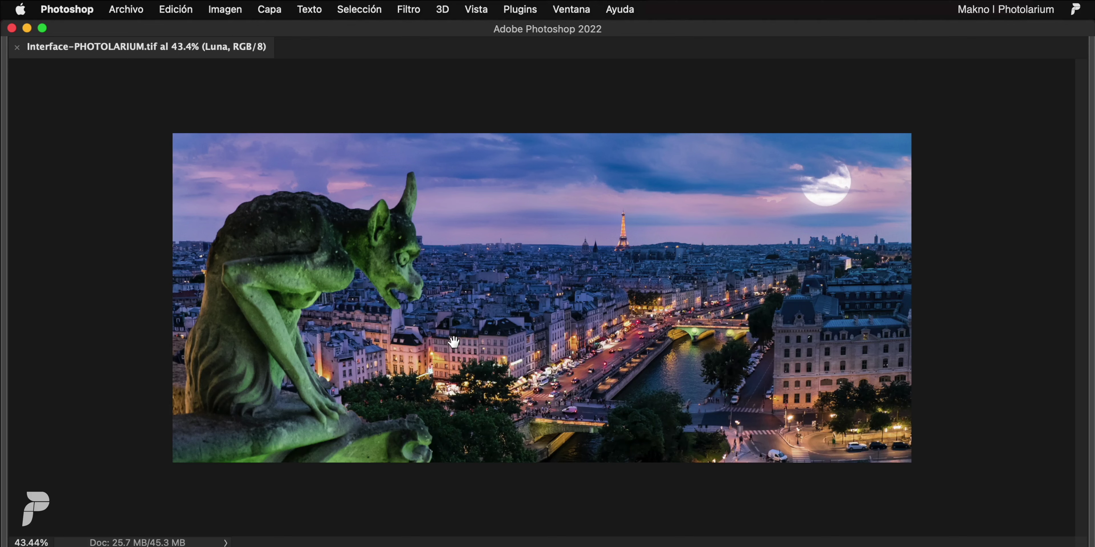
{"action": "key", "text": "Tab"}
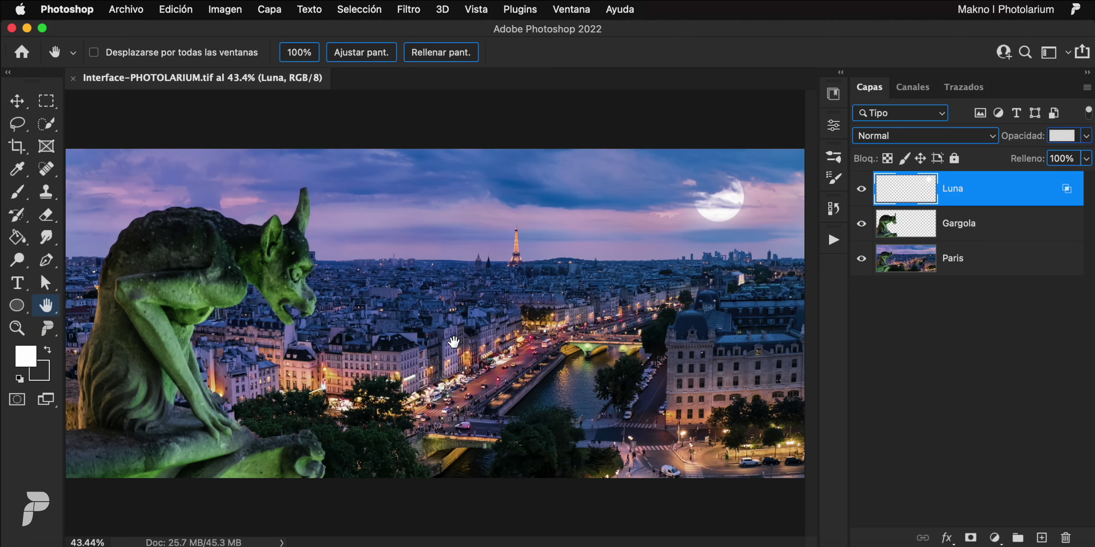
{"action": "key", "text": "shift+Tab"}
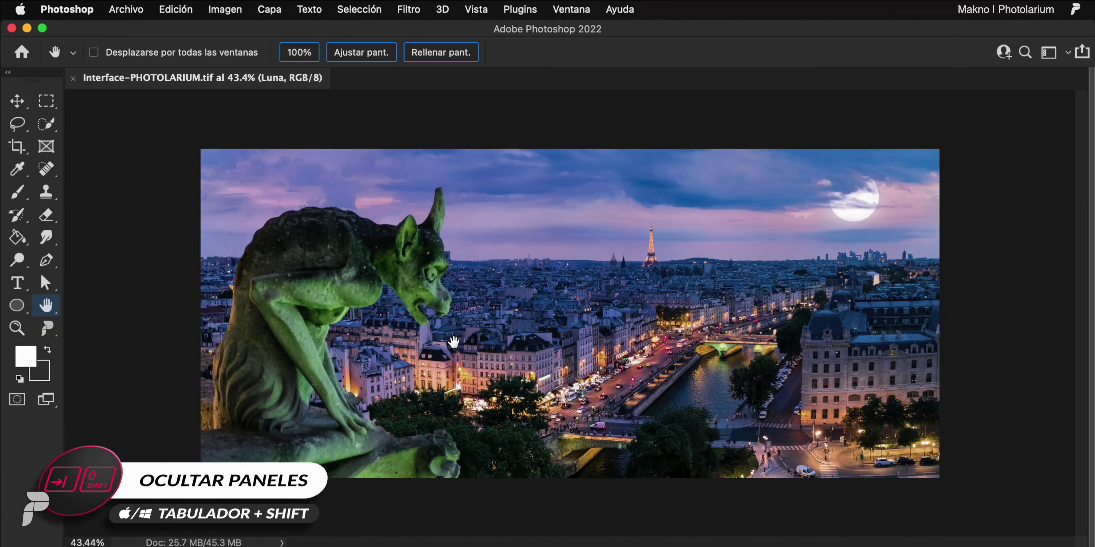
{"action": "key", "text": "shift+Tab"}
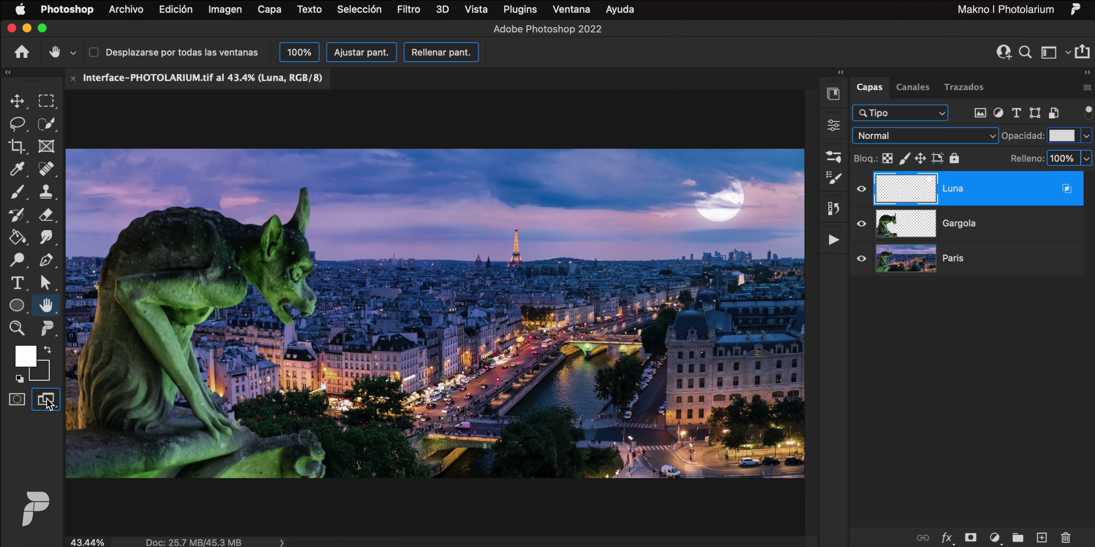
Try full screen with menu bar, then confirm Pantalla entera, then return to standard mode with F.
{"action": "left_click", "coordinate": [47, 402]}
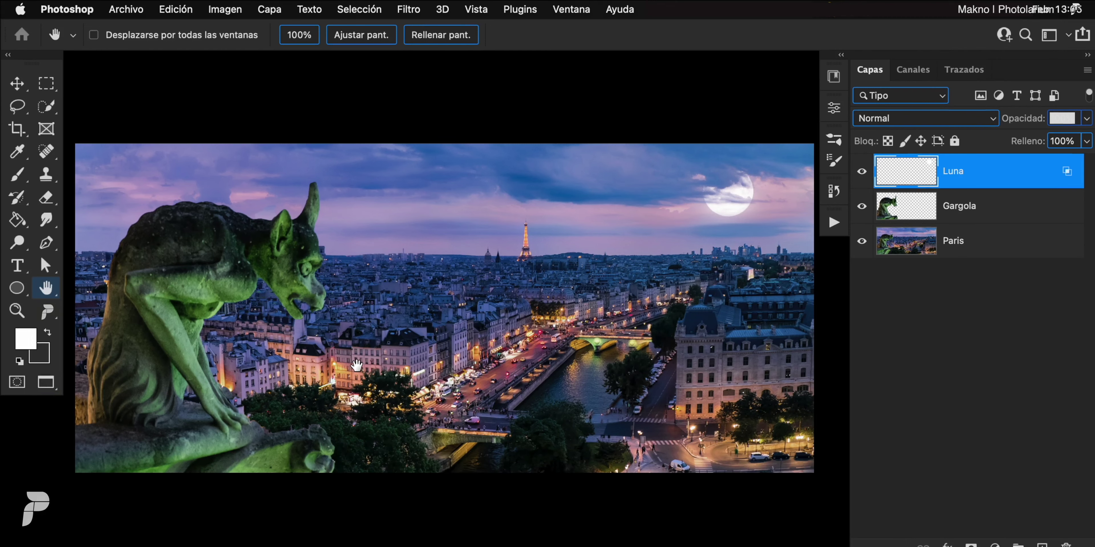
{"action": "left_click_drag", "start_coordinate": [356, 364], "coordinate": [114, 317]}
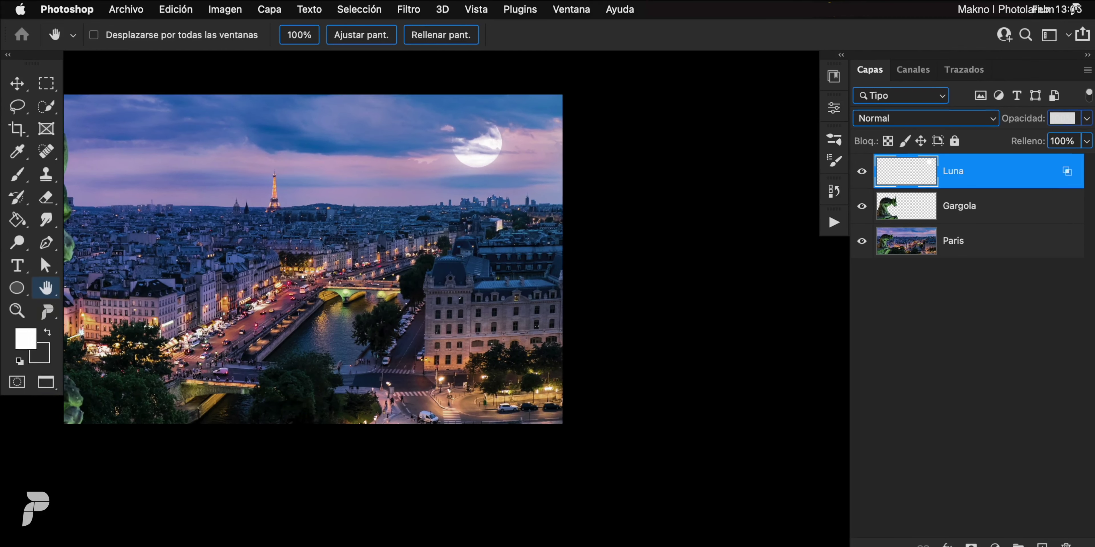
{"action": "left_click", "coordinate": [46, 386]}
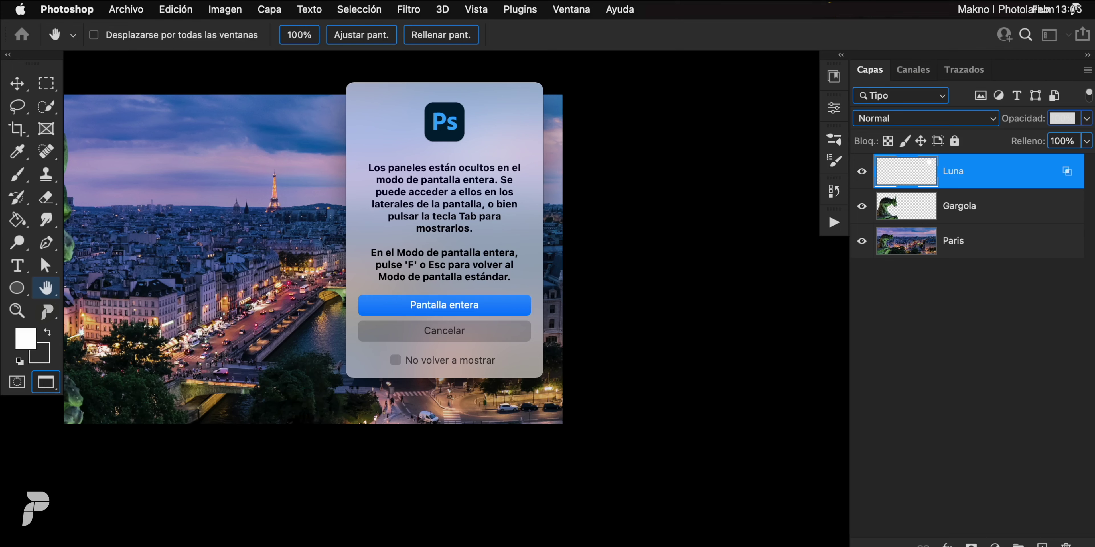
{"action": "left_click", "coordinate": [419, 304]}
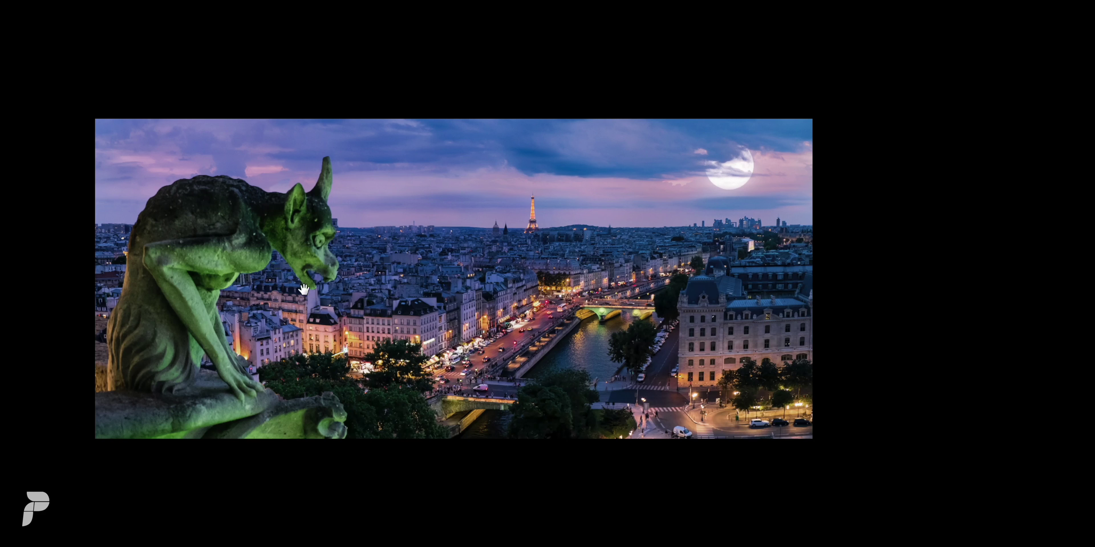
{"action": "mouse_move", "coordinate": [32, 189]}
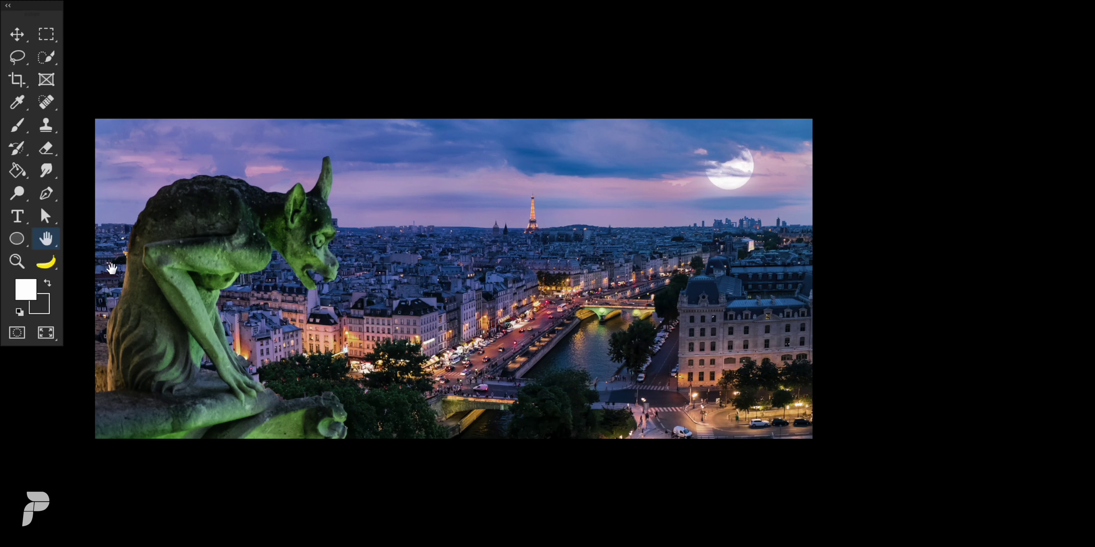
{"action": "key", "text": "f"}
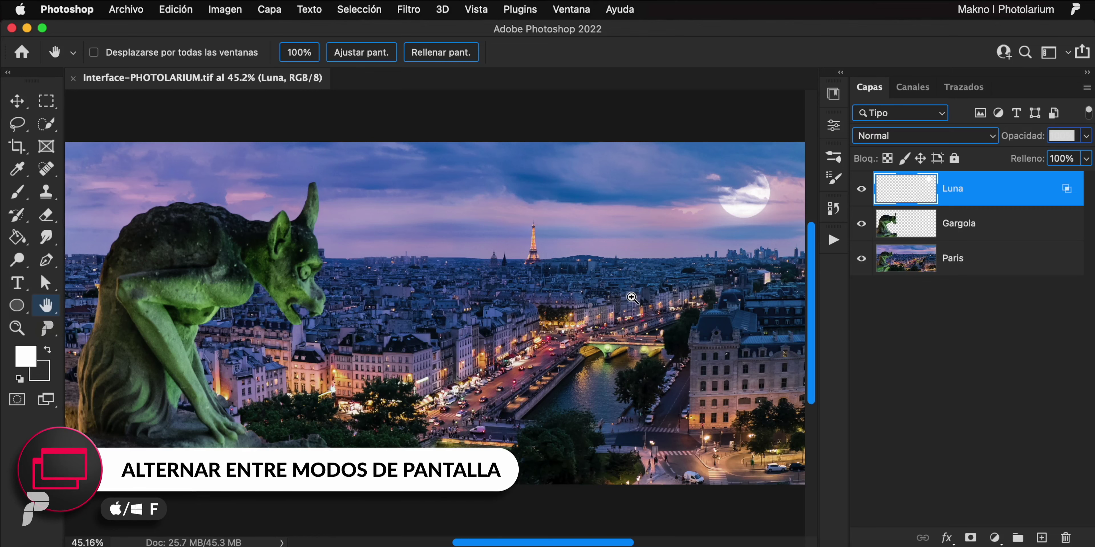
Cycle the screen mode back to full screen with all menus and panels hidden.
{"action": "scroll", "coordinate": [632, 298], "scroll_direction": "down", "scroll_amount": 1}
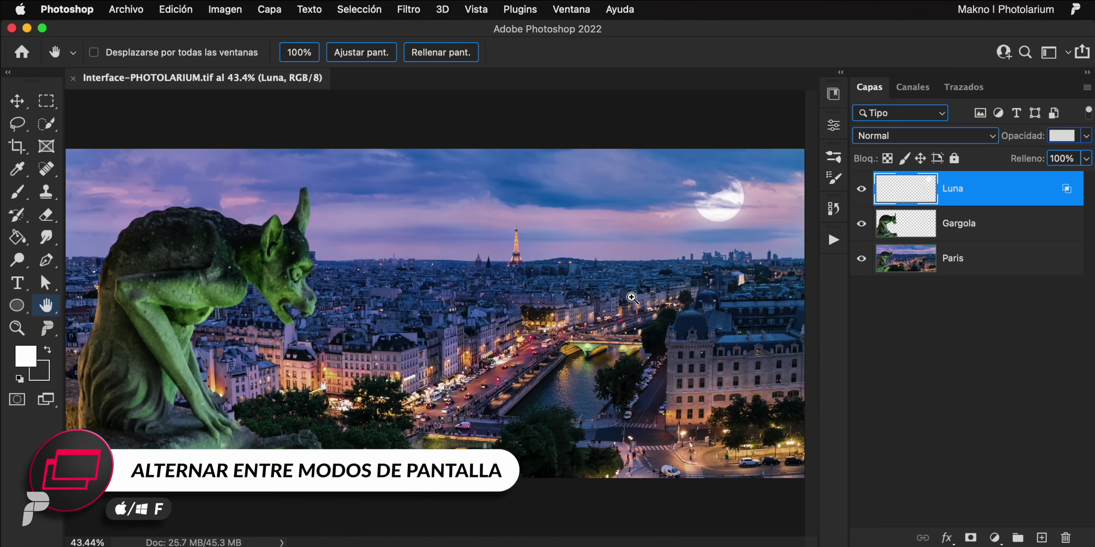
{"action": "left_click", "coordinate": [46, 400]}
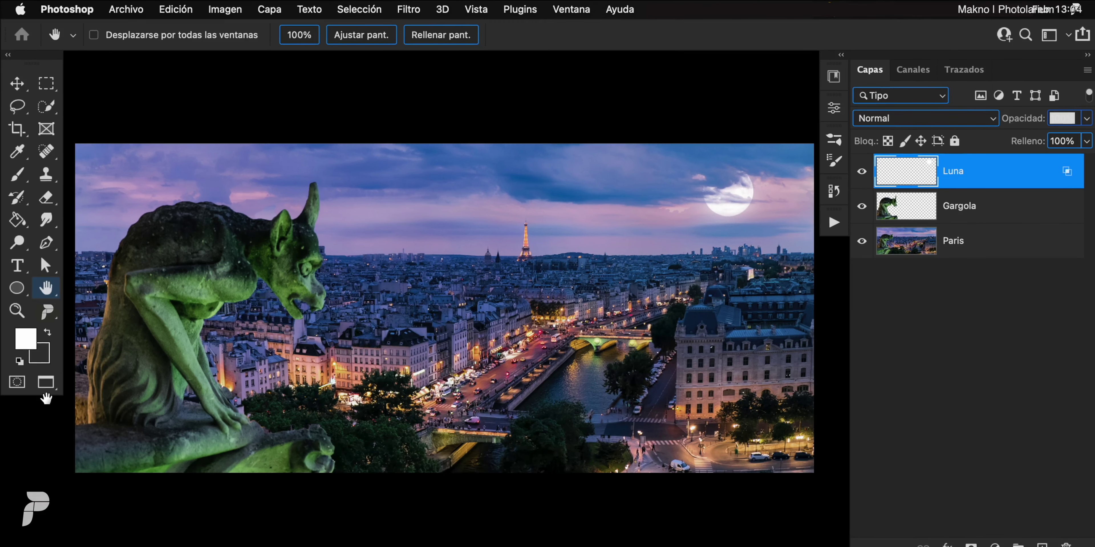
{"action": "left_click", "coordinate": [45, 400]}
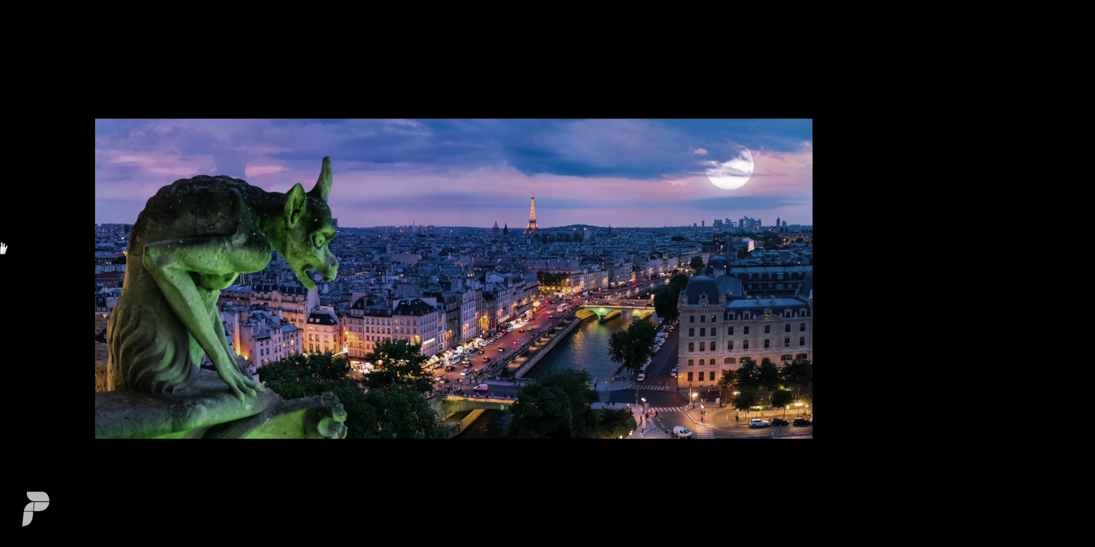